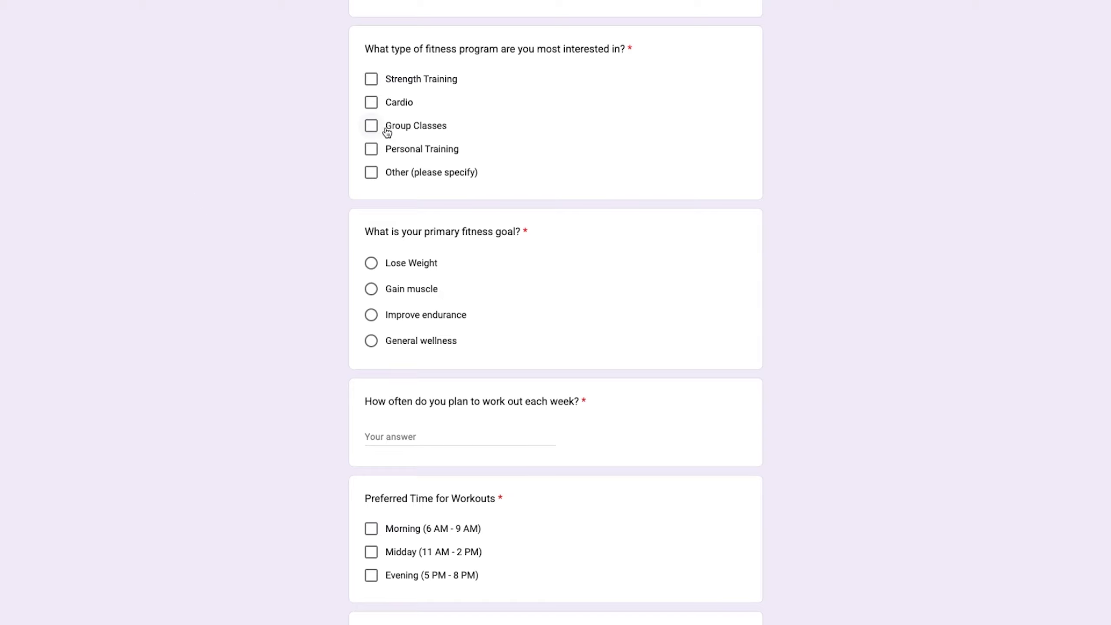
Step: Select Cardio, Group Classes and Personal Training as the programs of interest, and Improve endurance as the primary fitness goal
click(372, 105)
click(373, 127)
click(371, 150)
scroll(263, 155, down, 3)
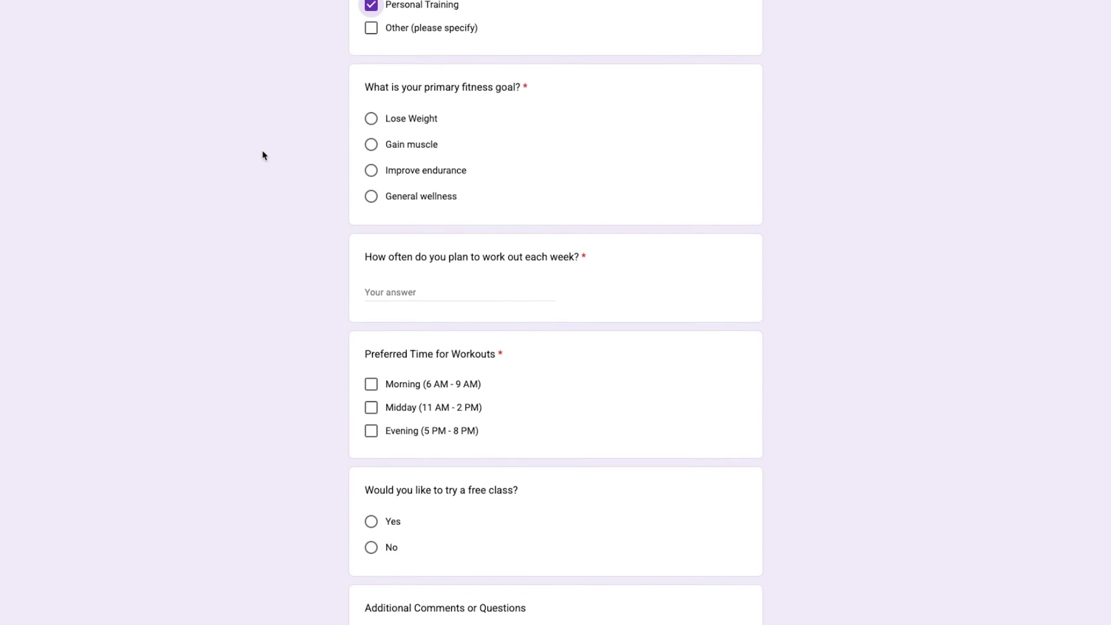
click(371, 170)
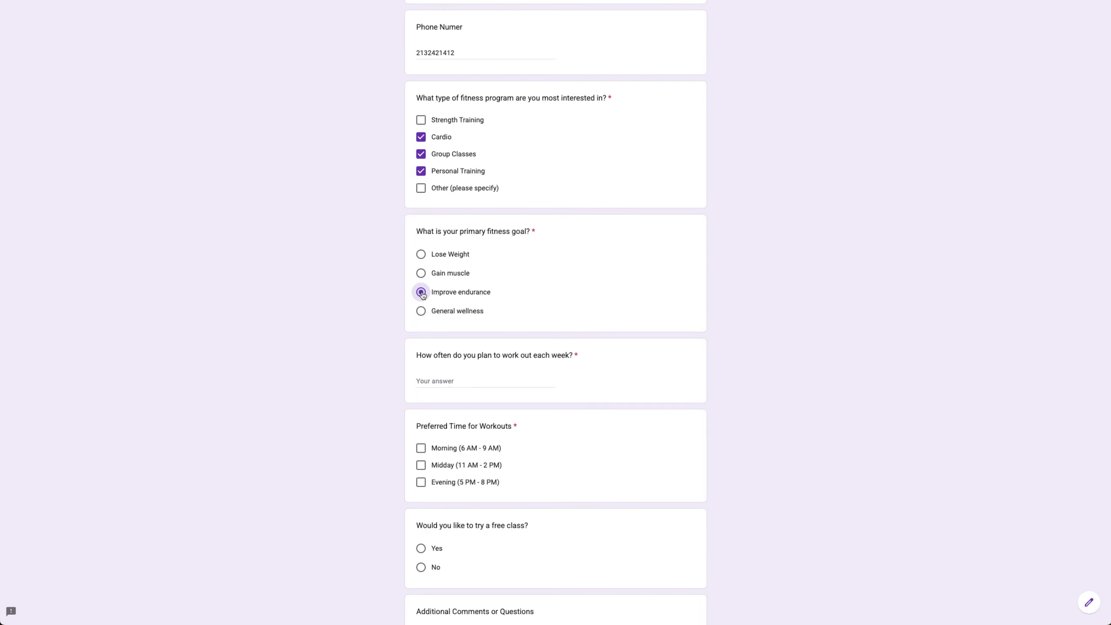
Step: Answer Twice for weekly workouts, Morning (6 AM - 9 AM) for the preferred time, and Yes for the free class
click(461, 381)
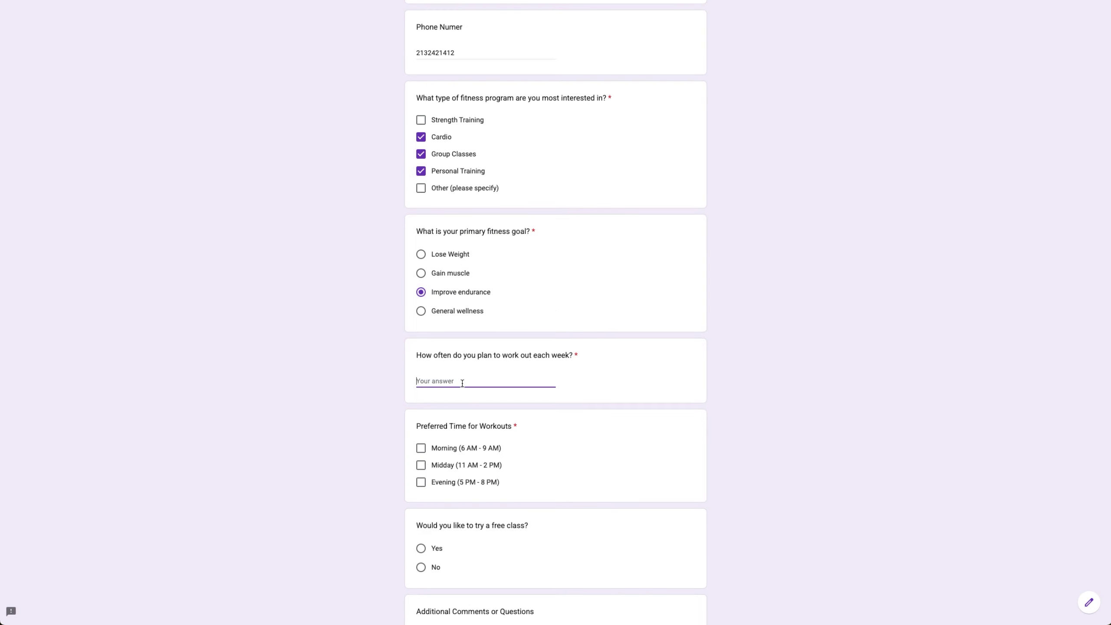
text(Twice)
scroll(556, 314, down, 3)
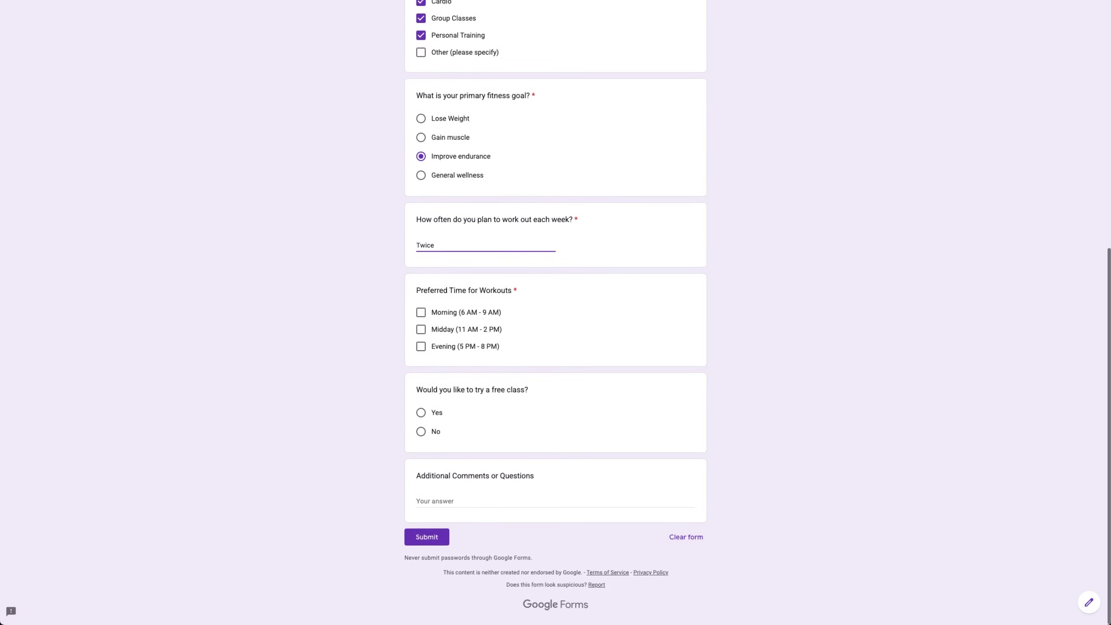
click(423, 313)
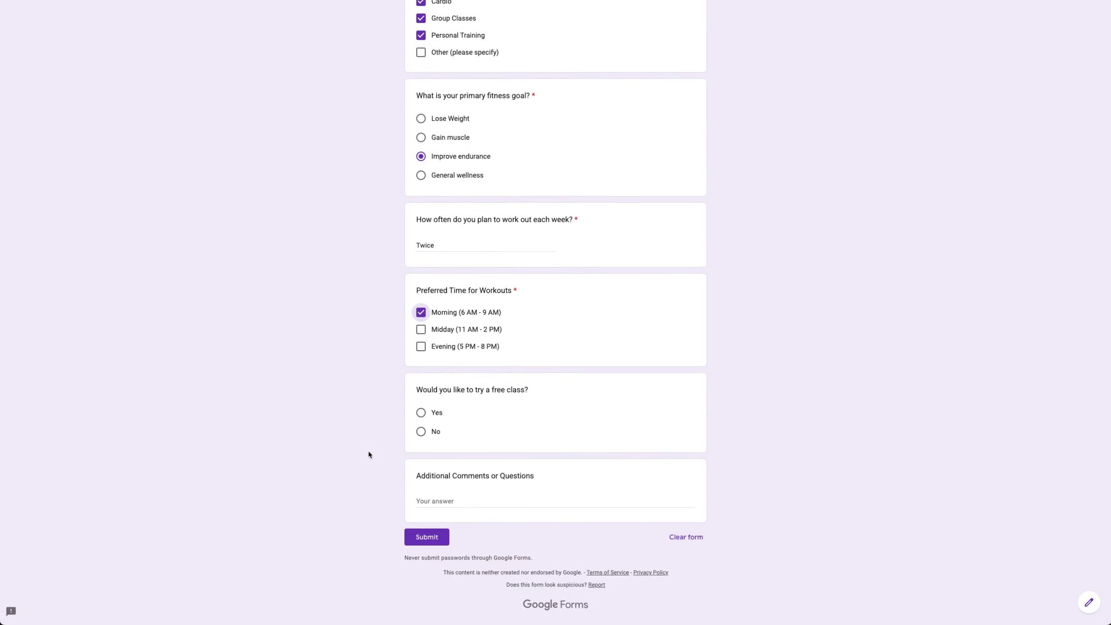
click(421, 413)
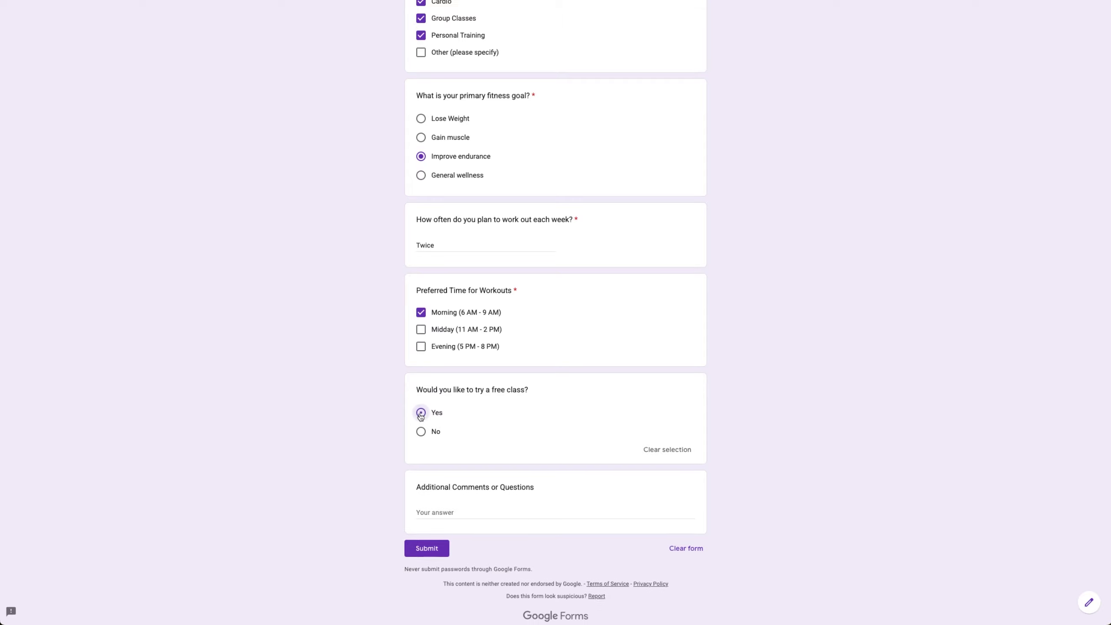
Step: Enter the additional comment "I have lower back pain, but I want to get in great physical shape again" and submit the form
click(449, 516)
scroll(336, 524, down, 1)
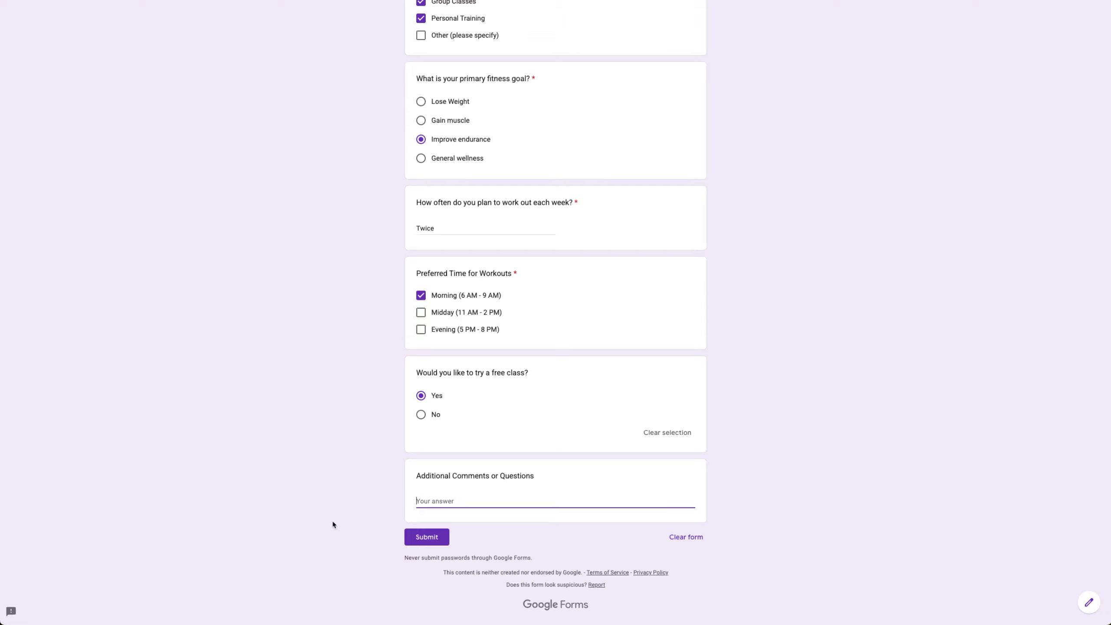
text(I have lower back pain, but I want to get in great physic)
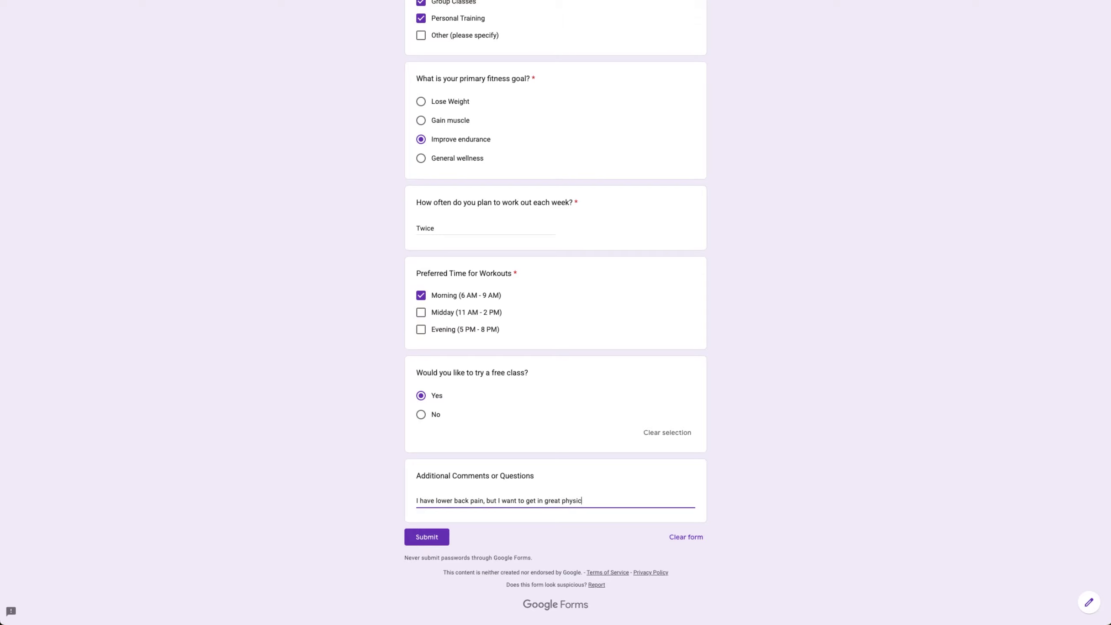
text(al shape agaoin)
key(BackSpace)
text(in)
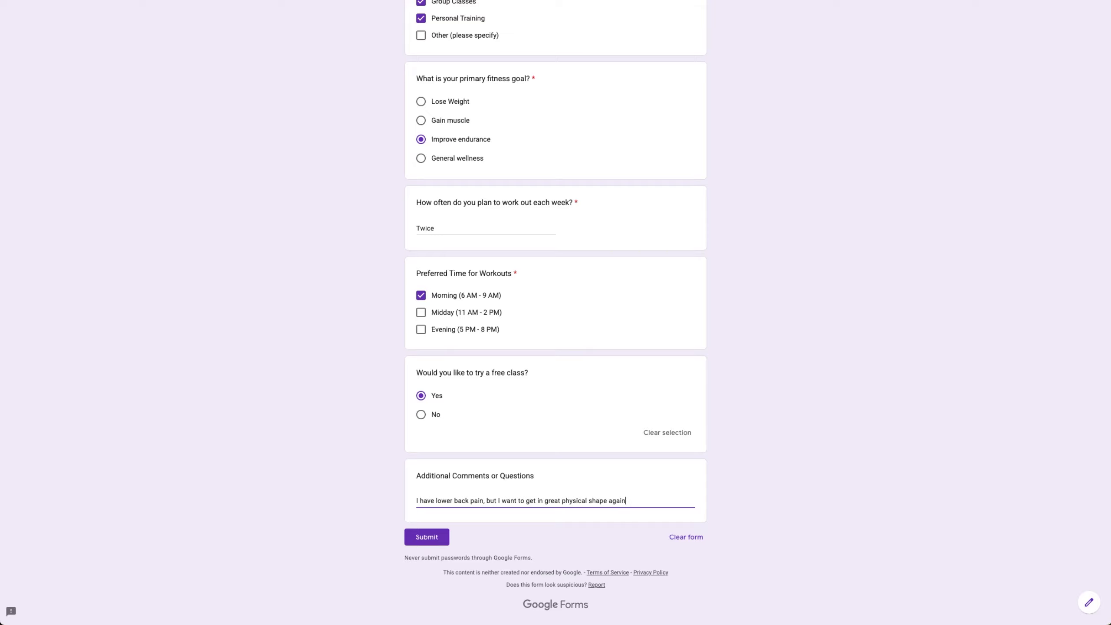
click(423, 538)
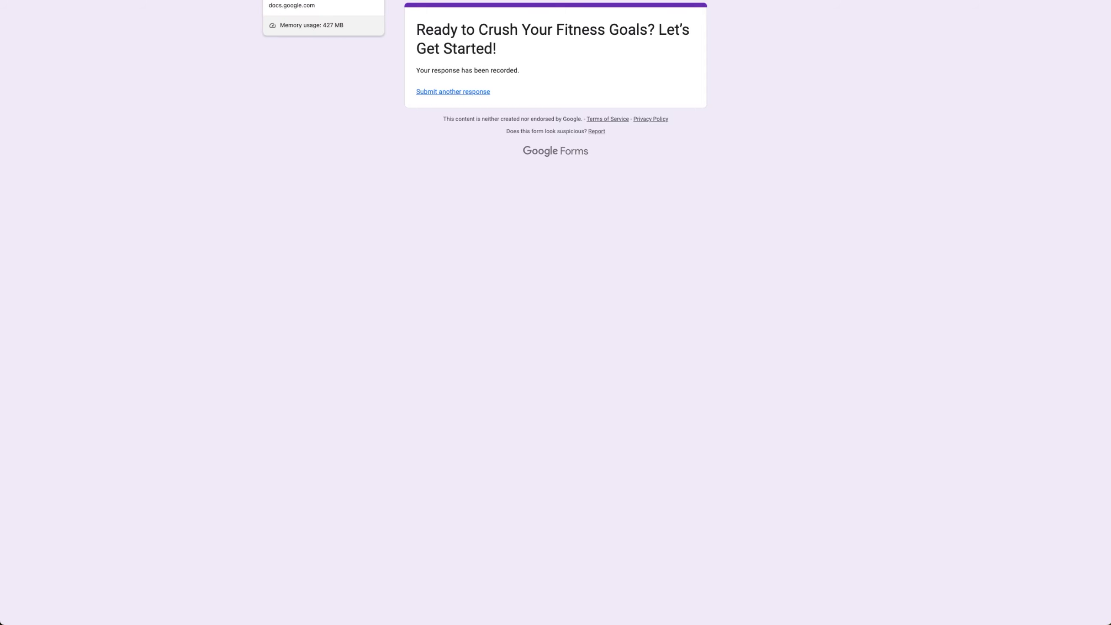
Step: Switch to the Fitness Business Mock CRM spreadsheet in Google Sheets and reload the page
click(306, 0)
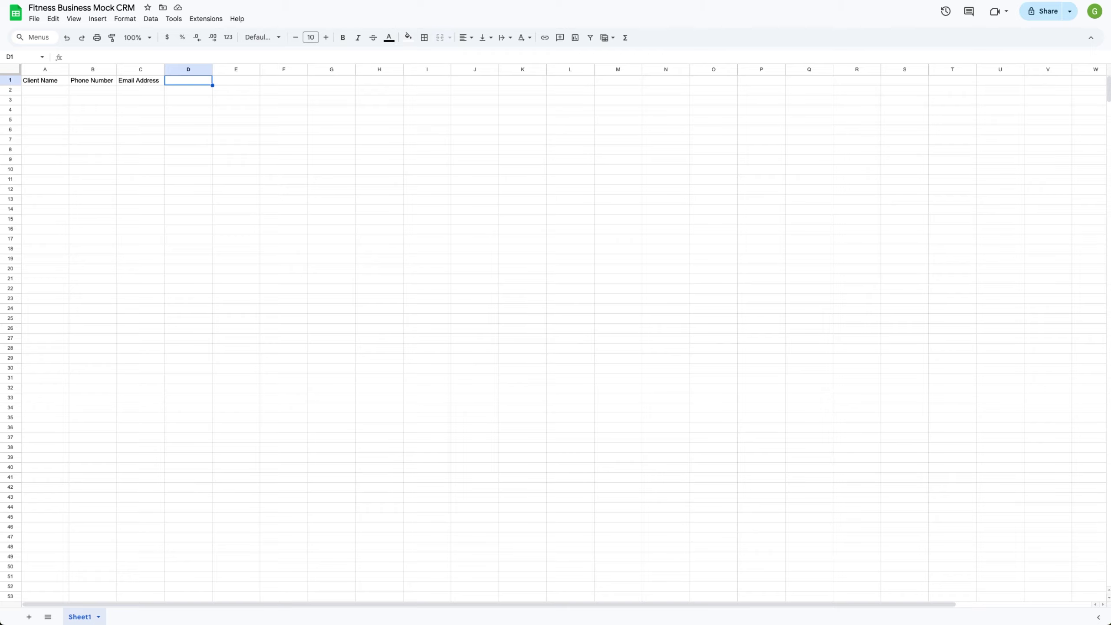
key(super+r)
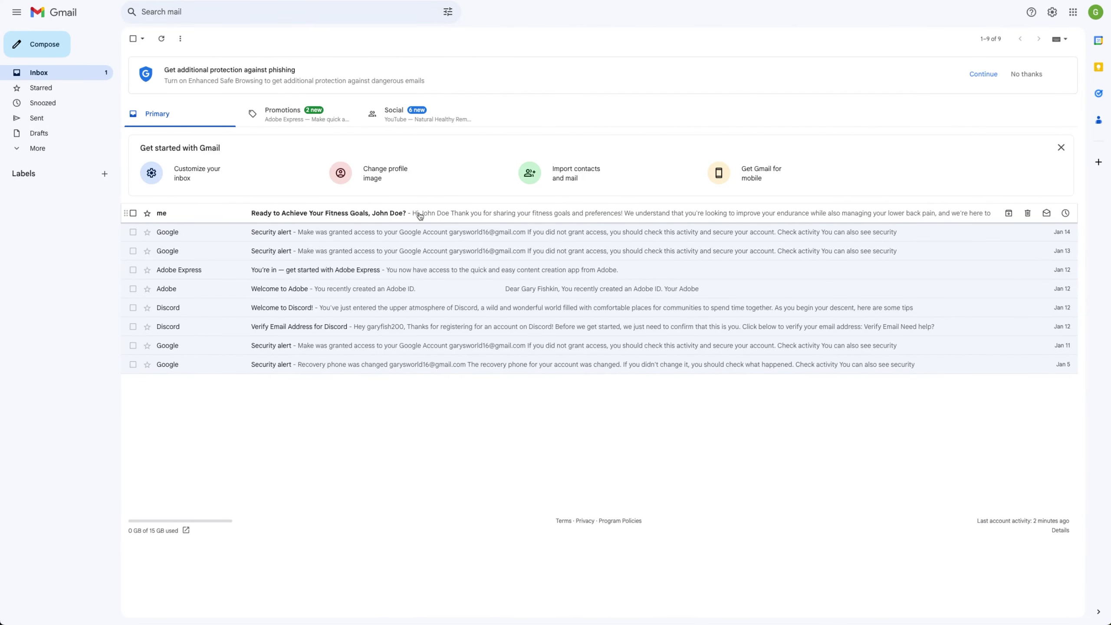
Step: Open the "Ready to Achieve Your Fitness Goals" email in the Gmail inbox and examine the personalized subject, greeting and body text
click(419, 215)
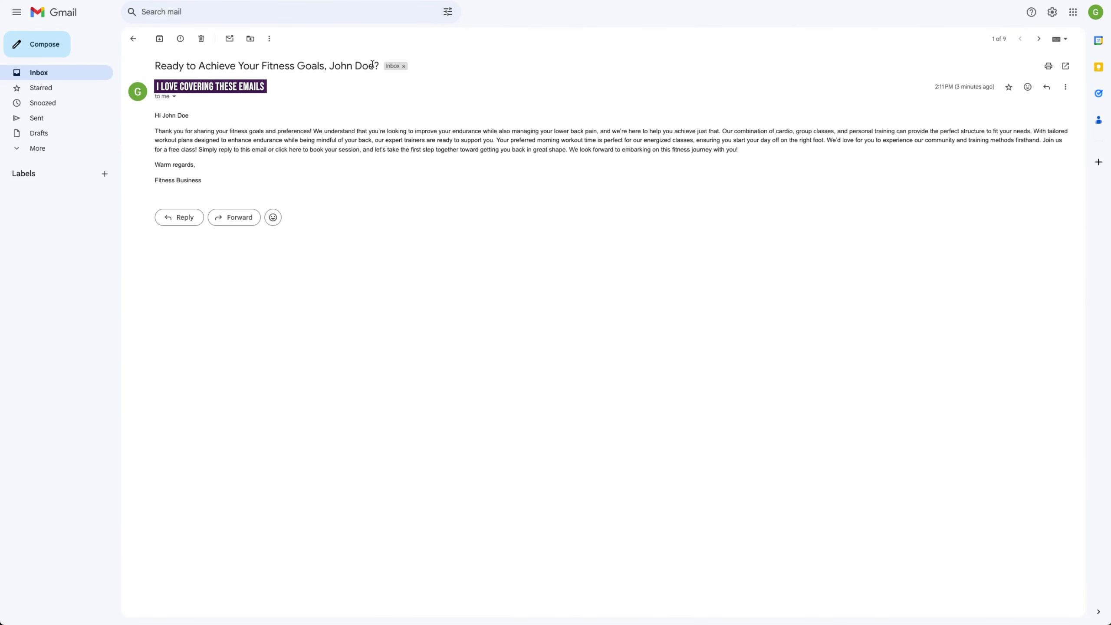
drag(375, 65, 331, 67)
drag(191, 124, 162, 116)
click(390, 148)
drag(371, 140, 316, 139)
click(540, 141)
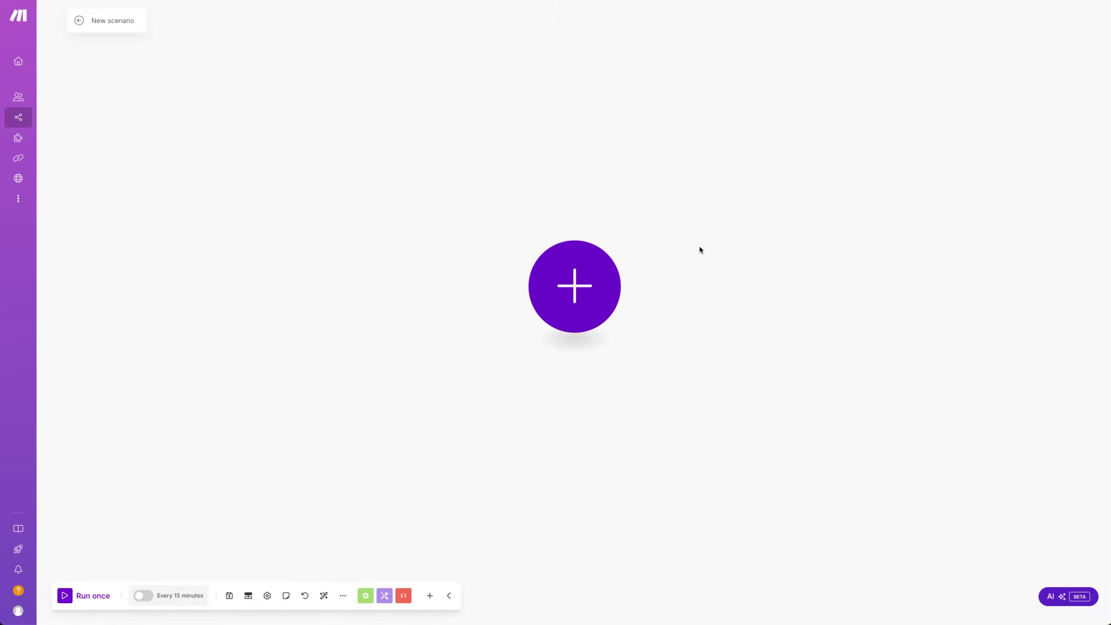
Step: In the new Make scenario, search the apps for forms and add the Google Forms Watch Responses module as the first module
click(577, 291)
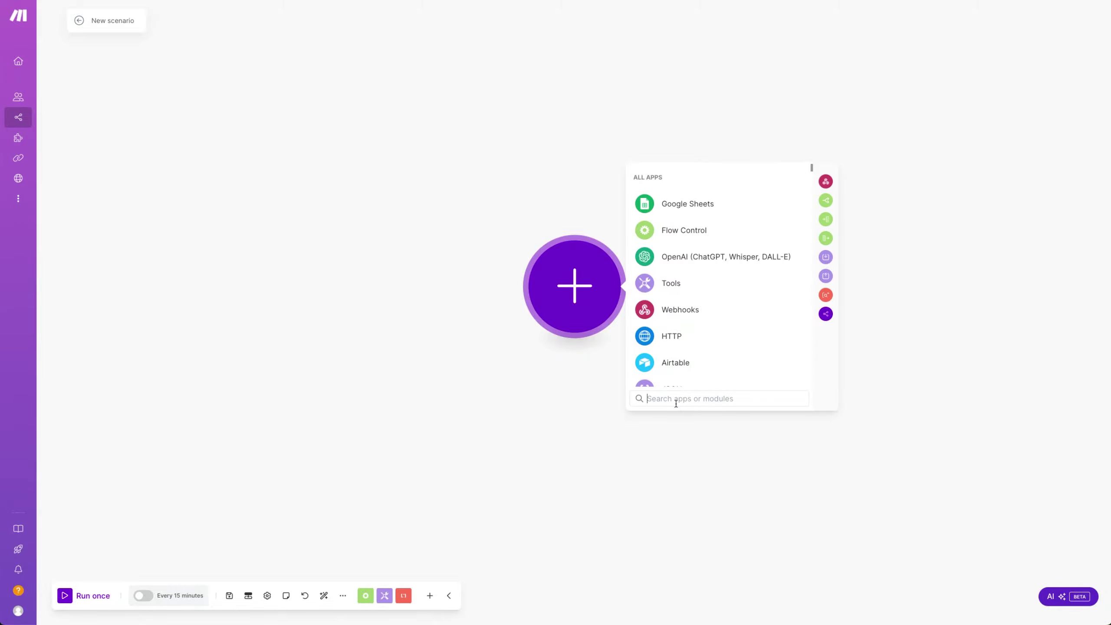
text(for)
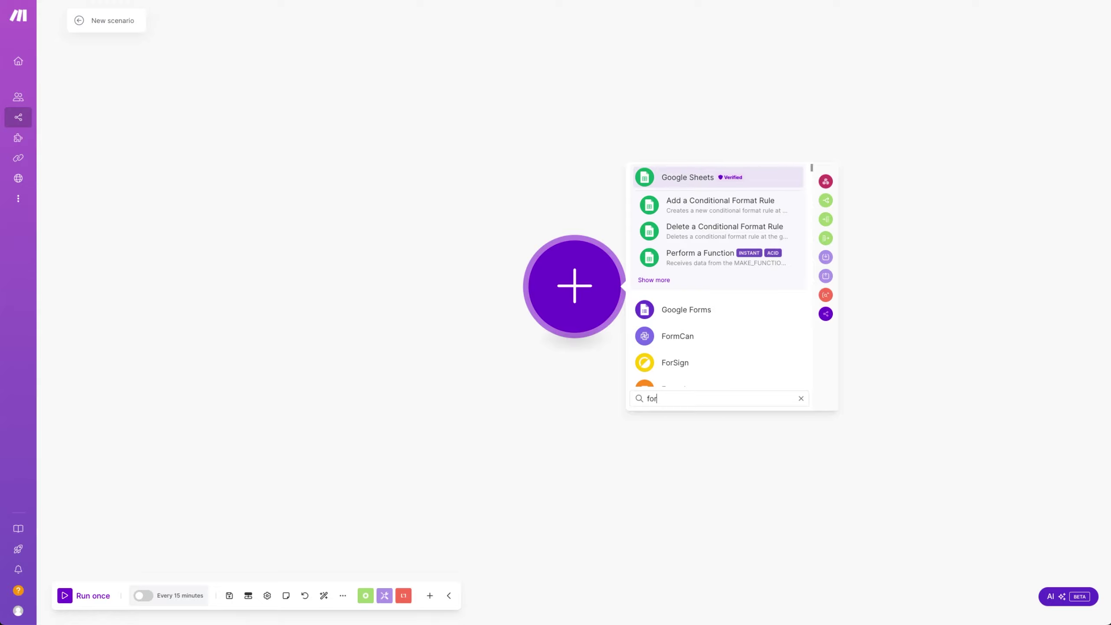
text(mw)
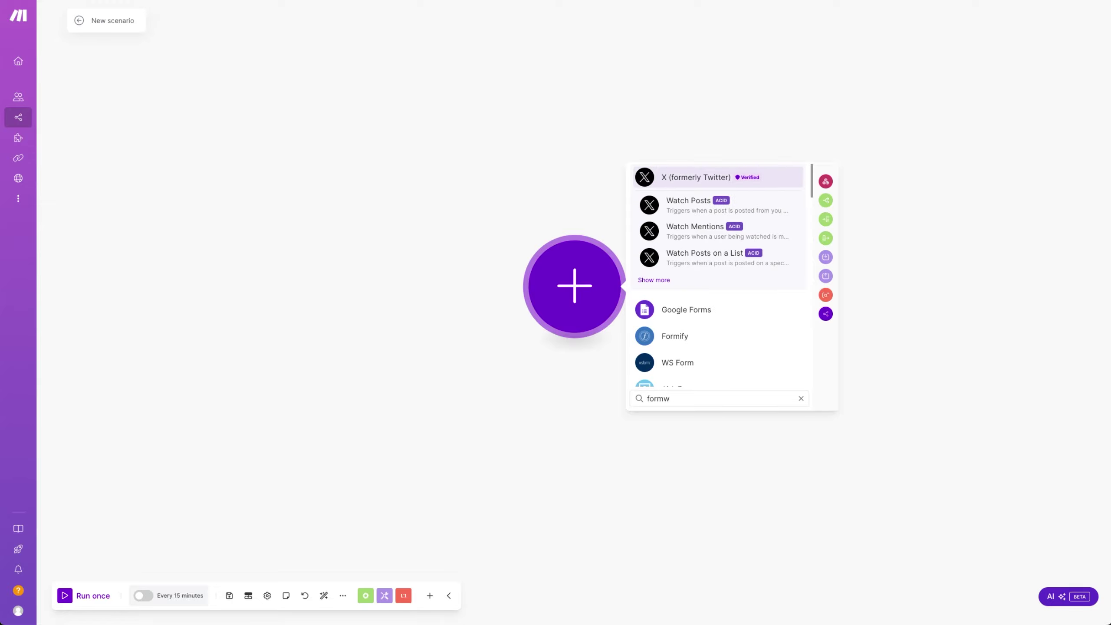
key(BackSpace)
text(s)
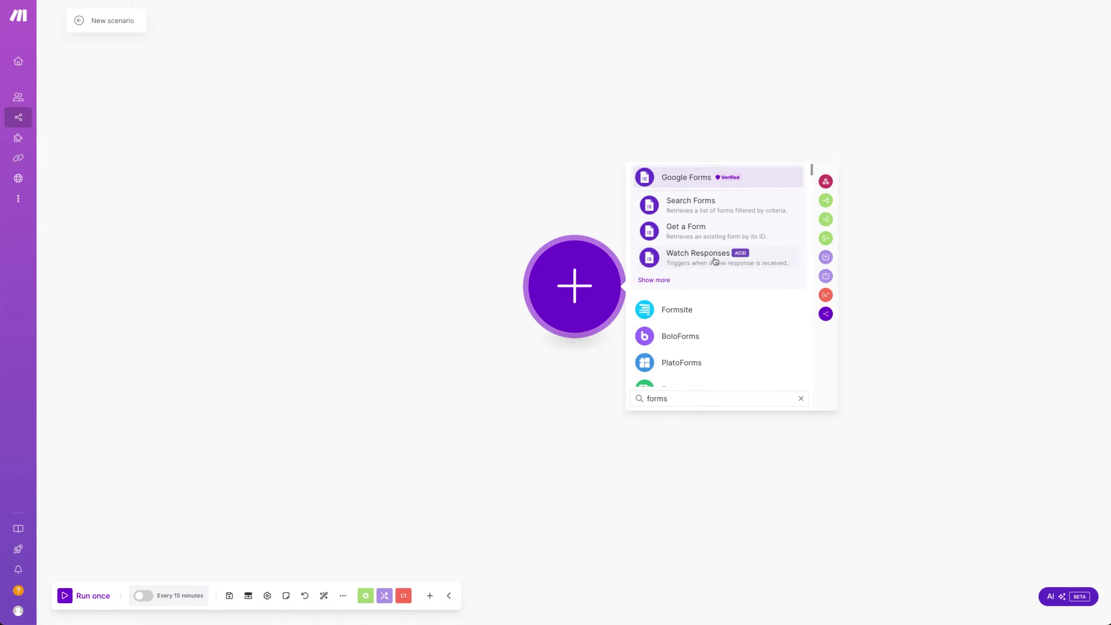
click(692, 176)
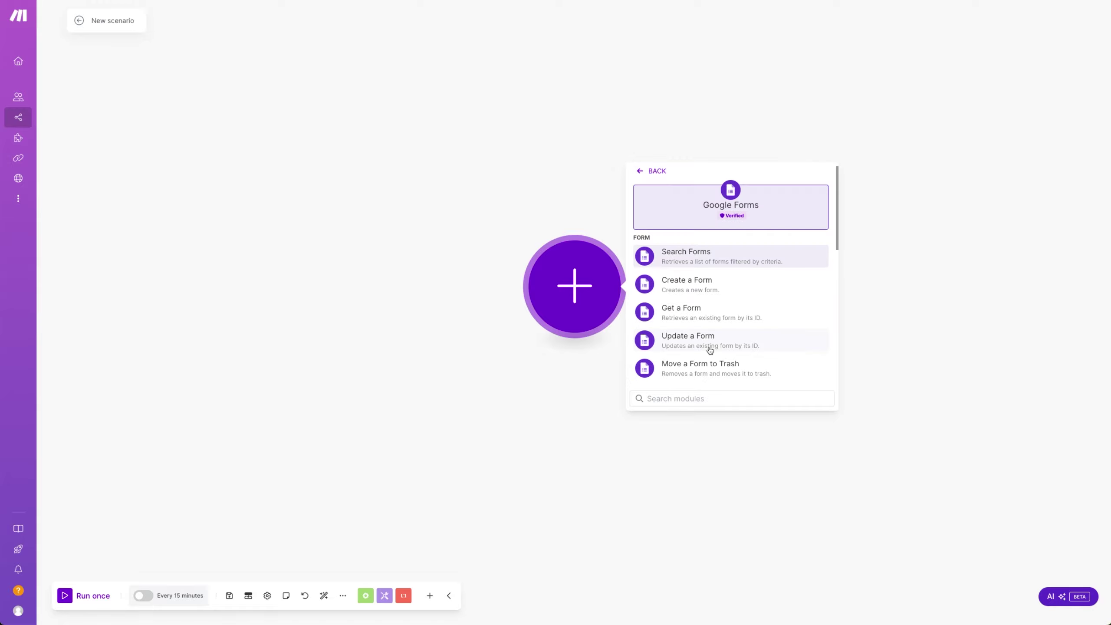
scroll(710, 350, down, 2)
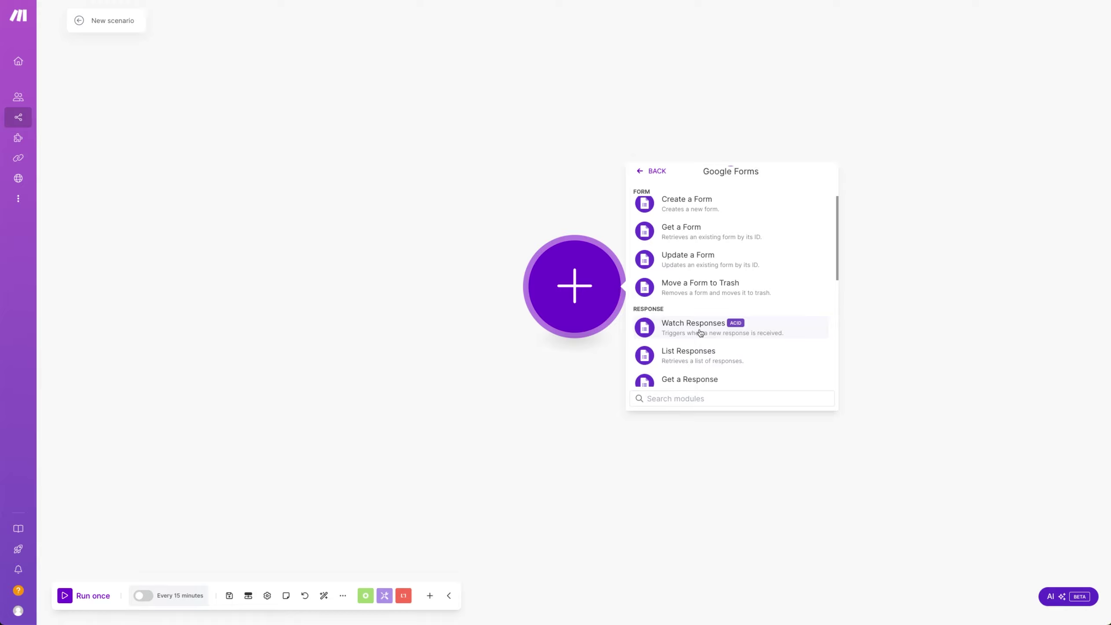
click(701, 333)
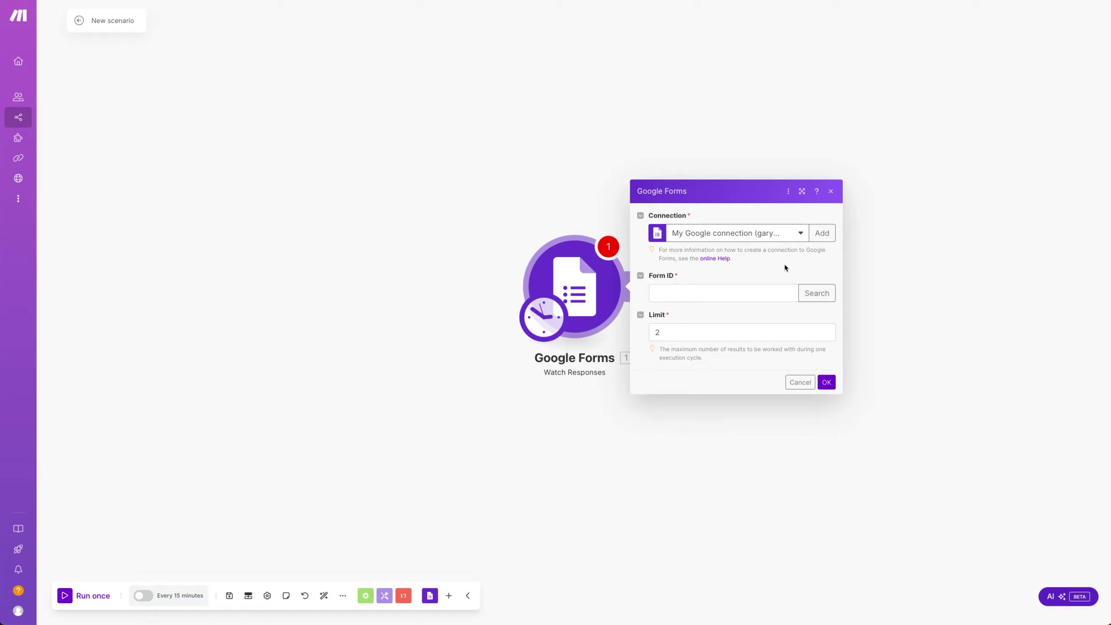
Step: Set the Watch Responses form ID by searching for the document title Fitness, and start processing responses from now on
click(813, 296)
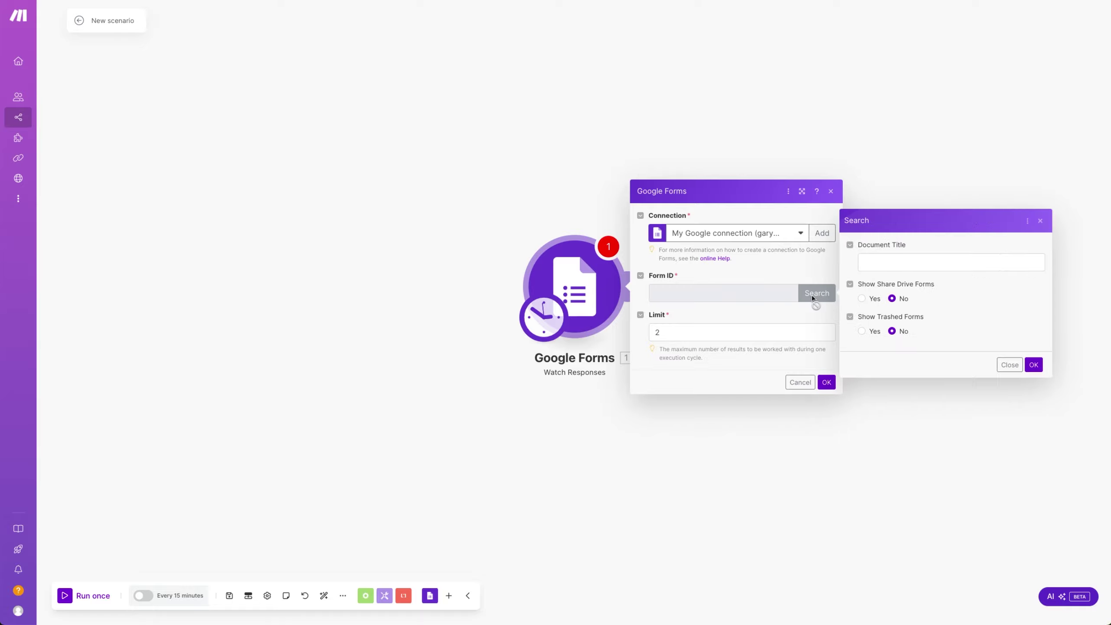
click(893, 264)
text(Fitness)
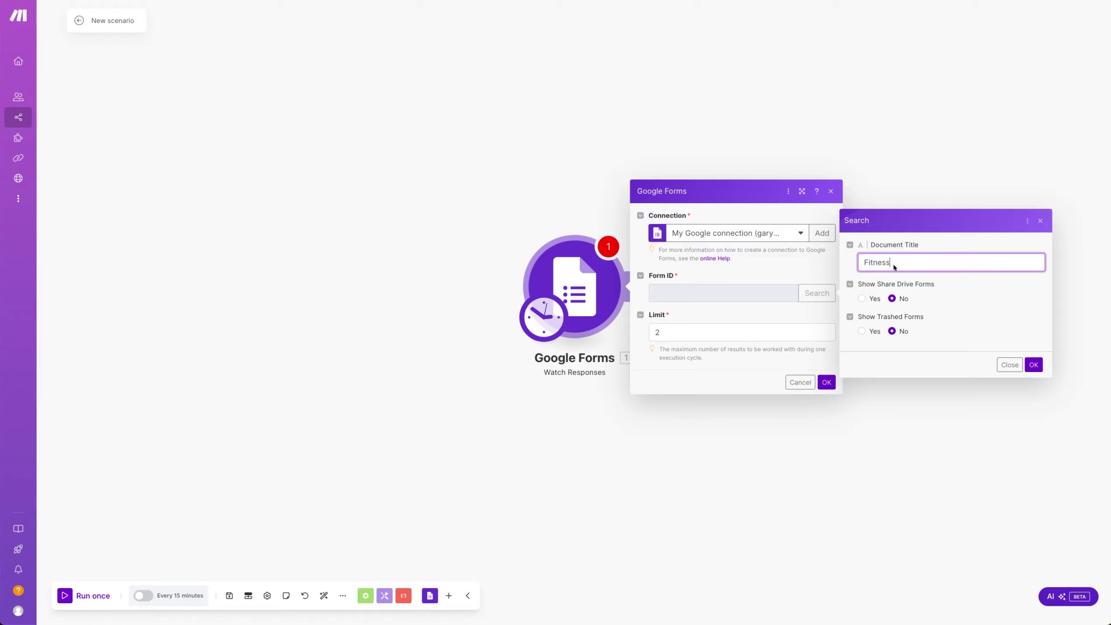
click(1033, 364)
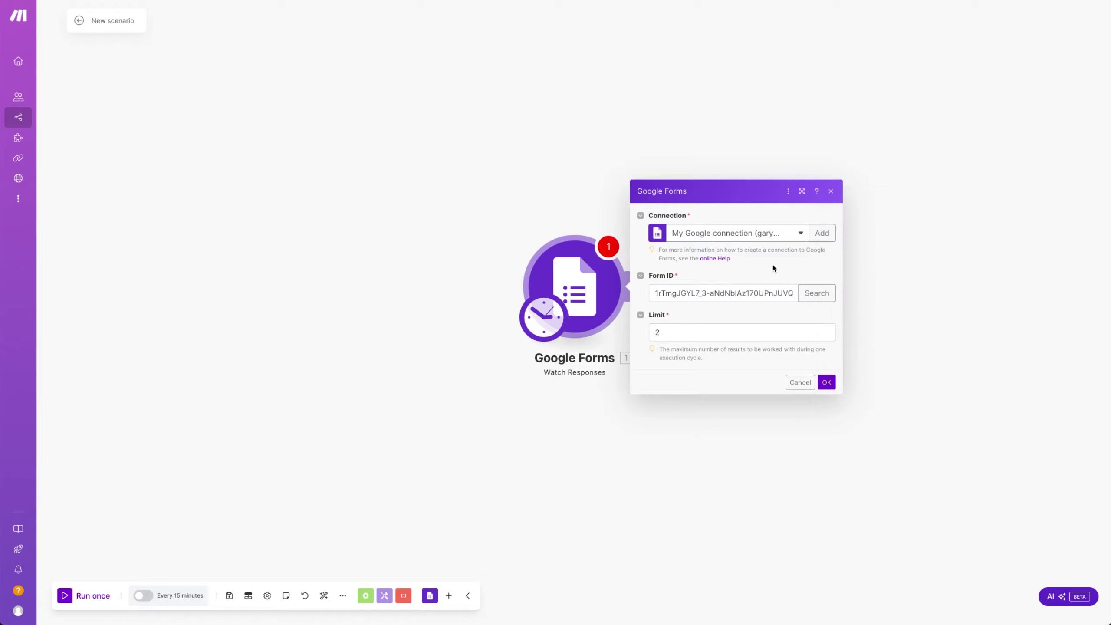
click(826, 382)
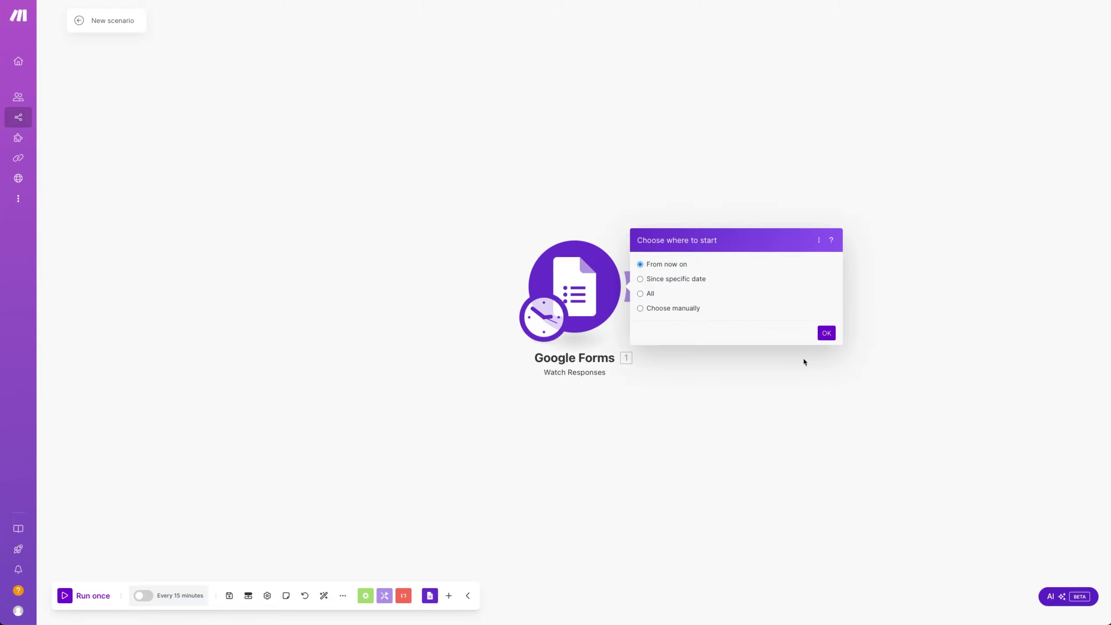
click(826, 333)
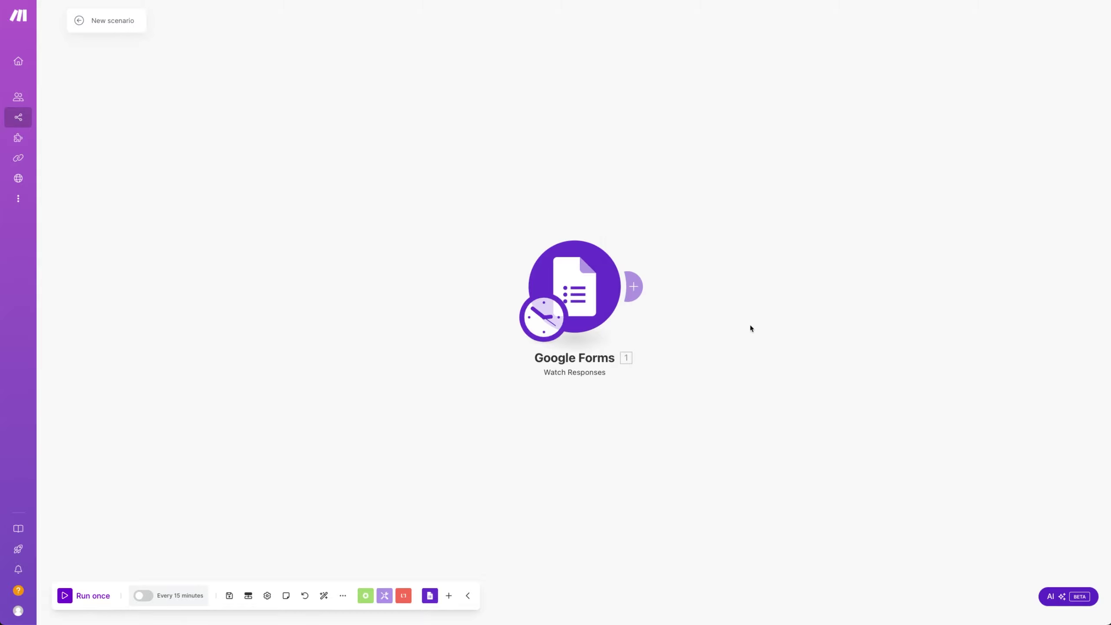
Step: Add an OpenAI Message an Assistant module after the Google Forms module and open its choice of assistants
click(634, 286)
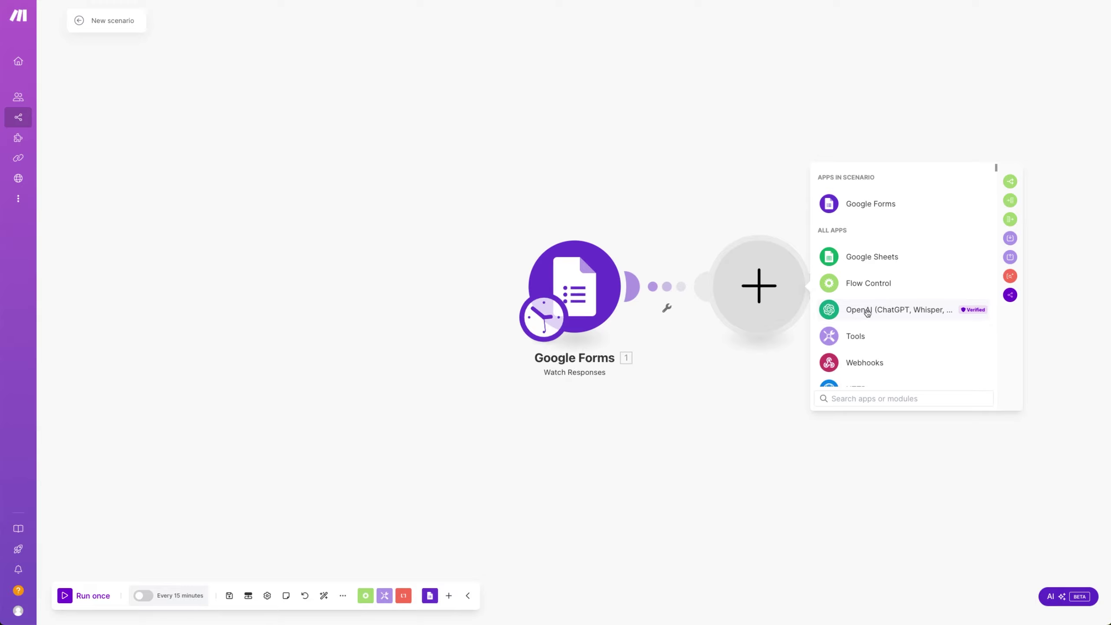
click(867, 313)
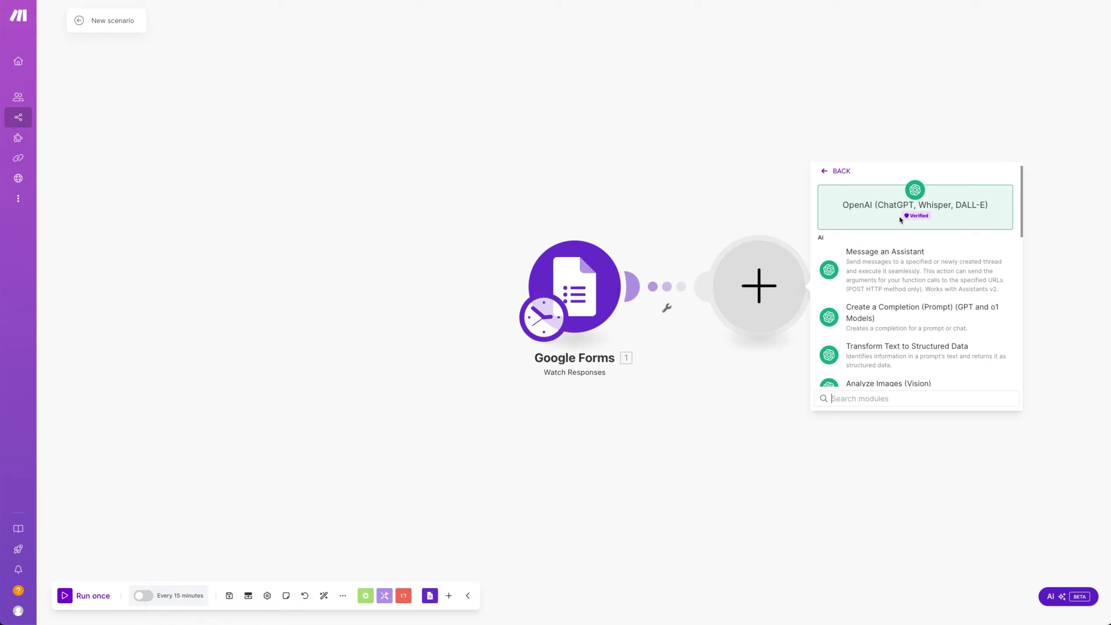
click(883, 274)
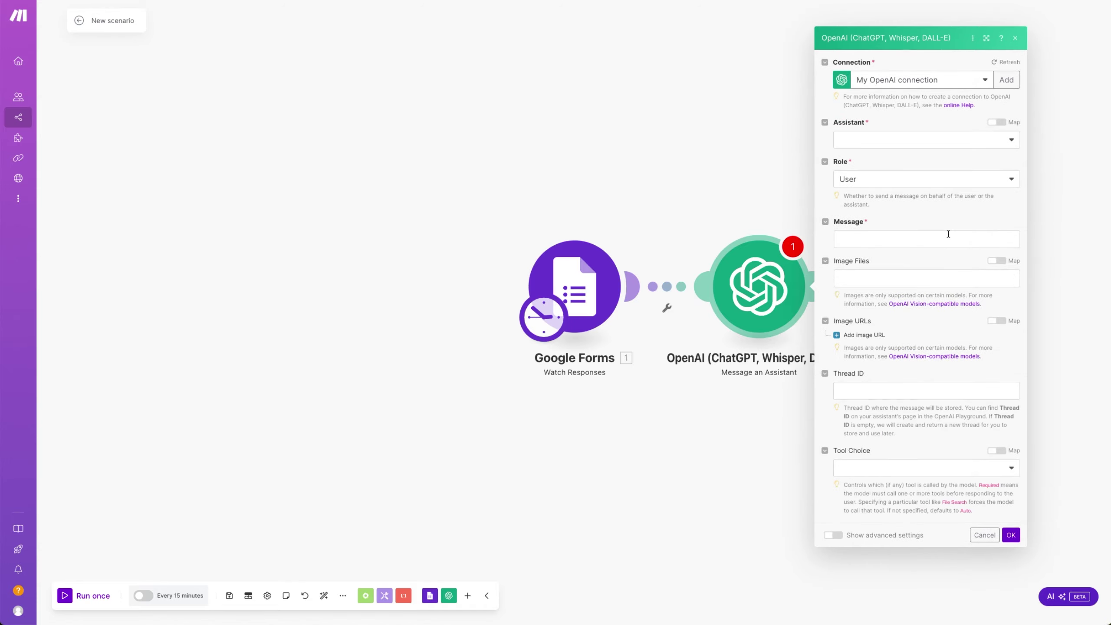
click(914, 142)
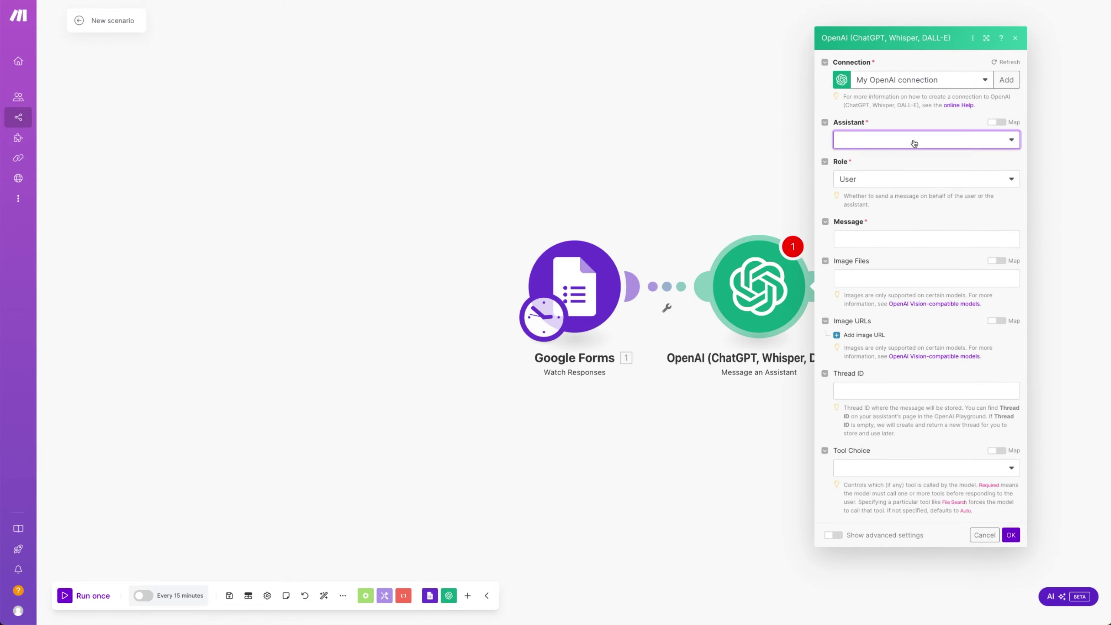
click(925, 120)
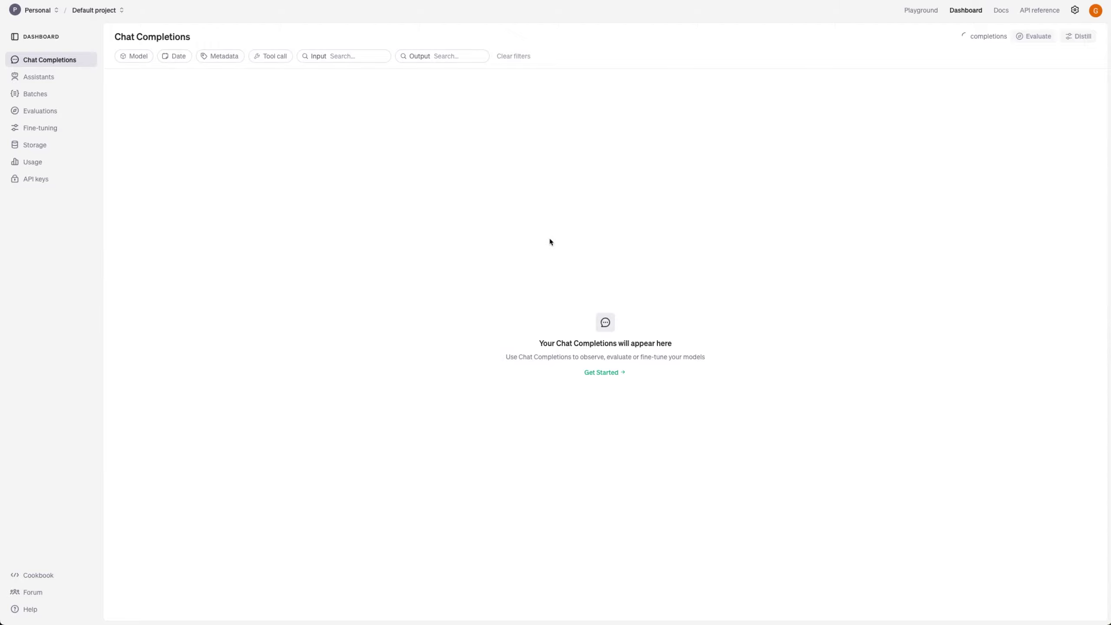
Step: Switch to the OpenAI dashboard, review the full system instructions of the Fitness Business Assistant, and save them
click(64, 77)
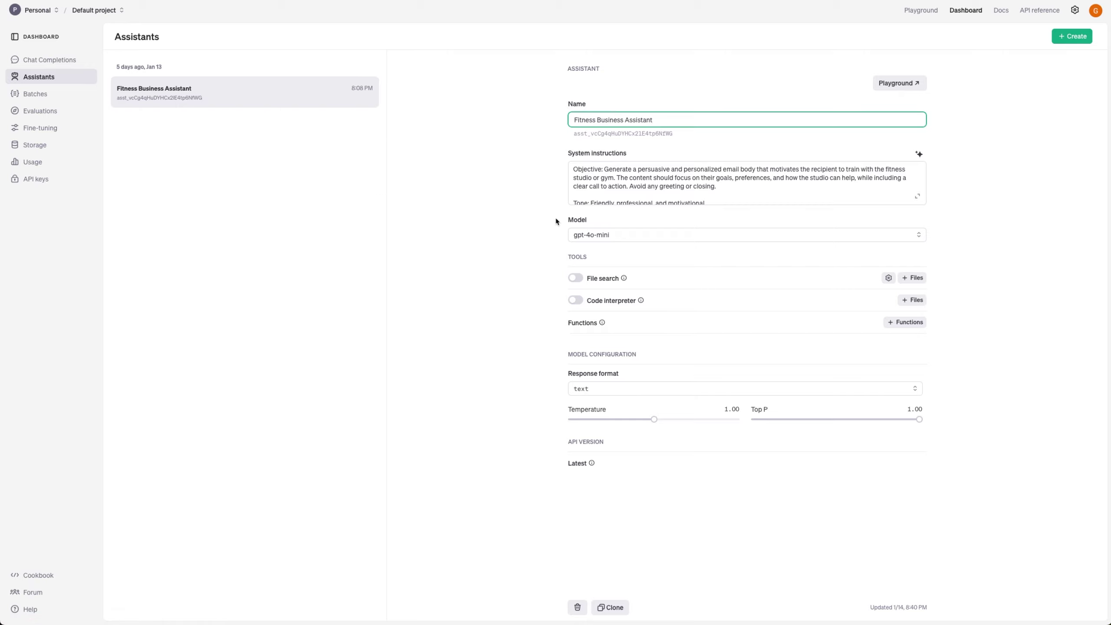
click(436, 207)
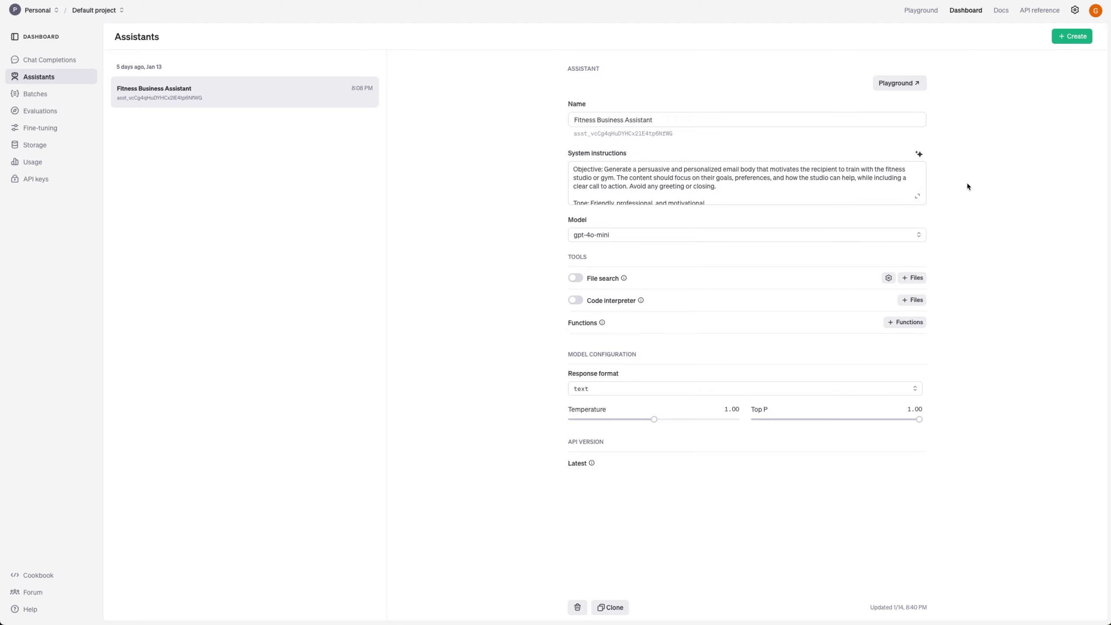
click(918, 198)
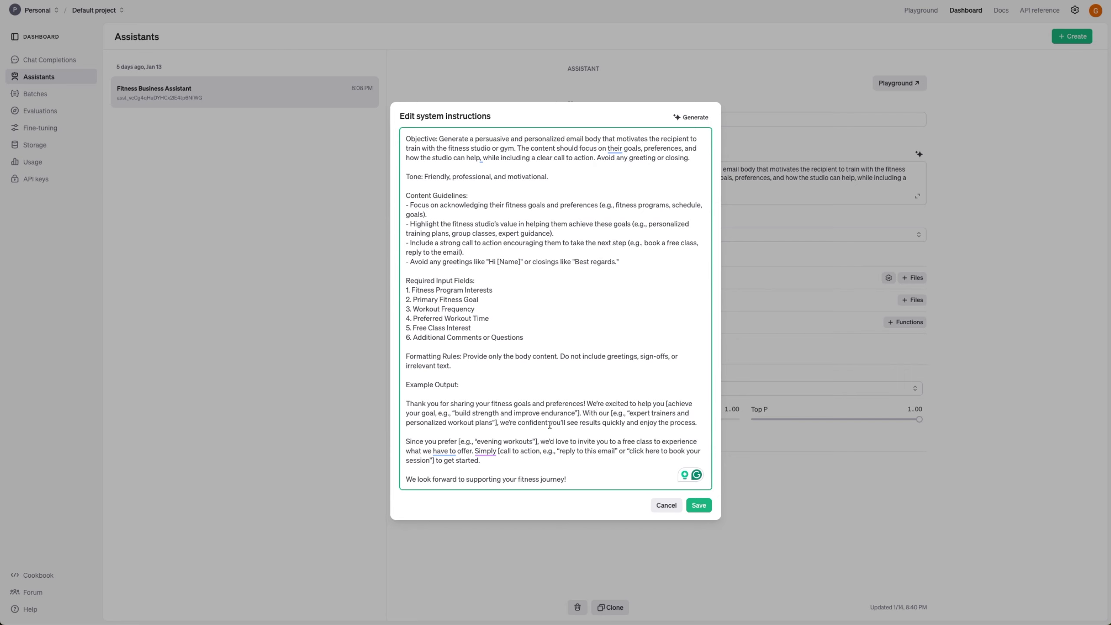
click(699, 505)
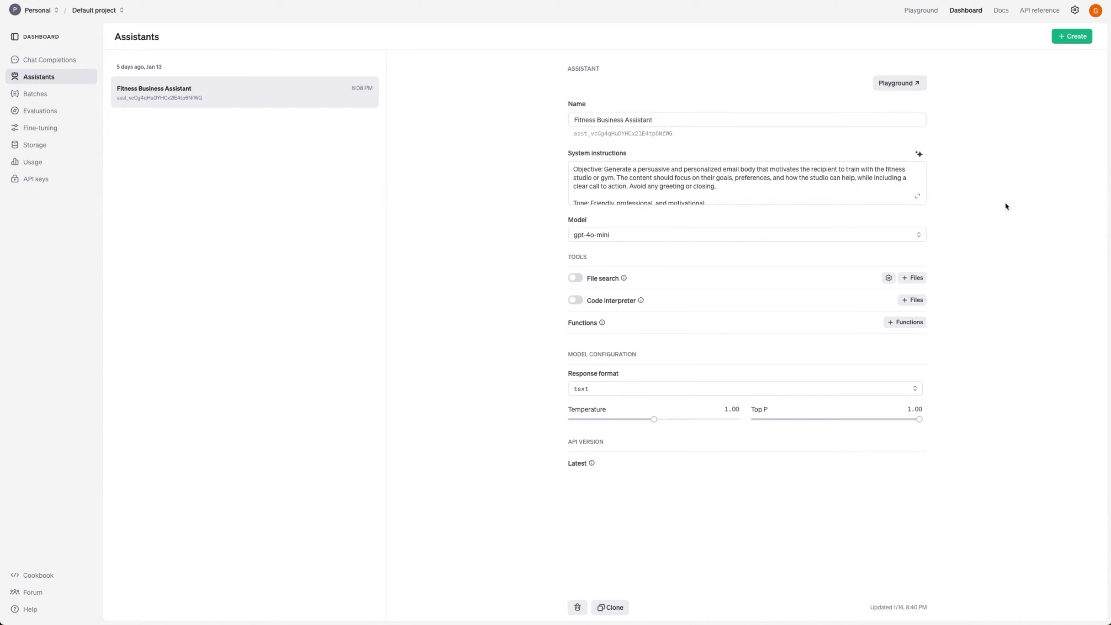
Step: Look through the models available for the Fitness Business Assistant without changing the selection
click(711, 235)
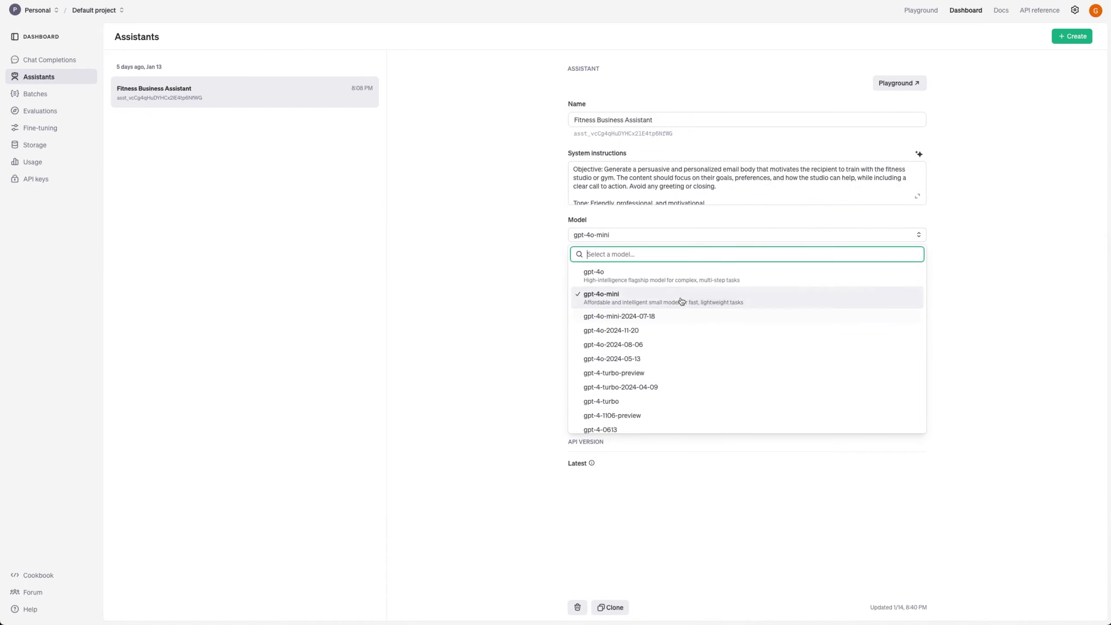
click(448, 287)
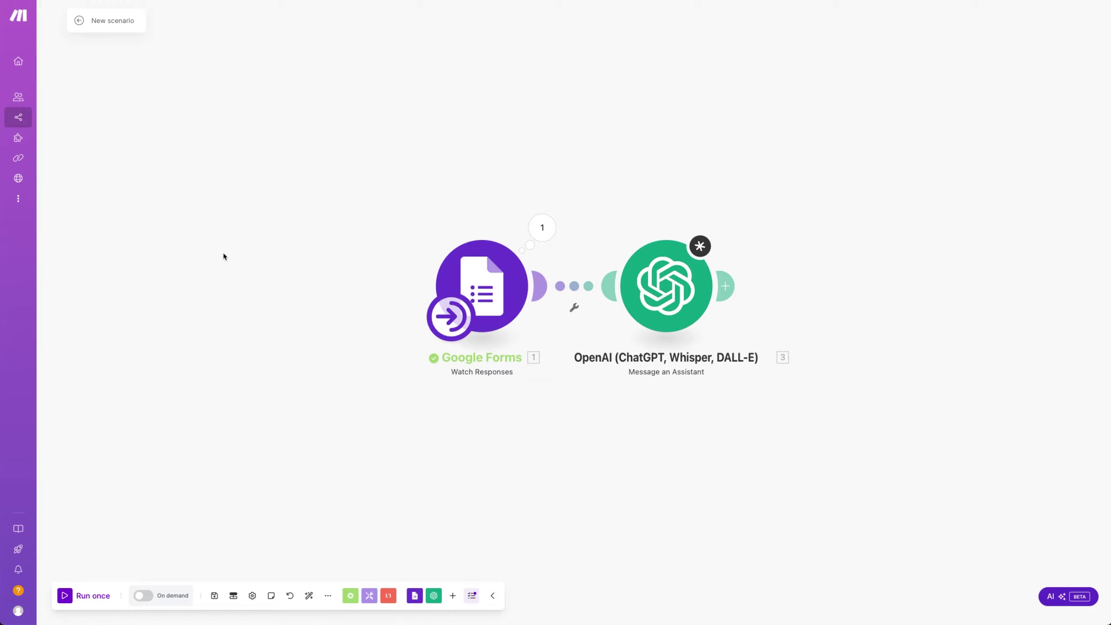
Step: Switch to the Make scenario and examine the Google Forms output bundle, expanding the email address and fitness program answers
click(542, 235)
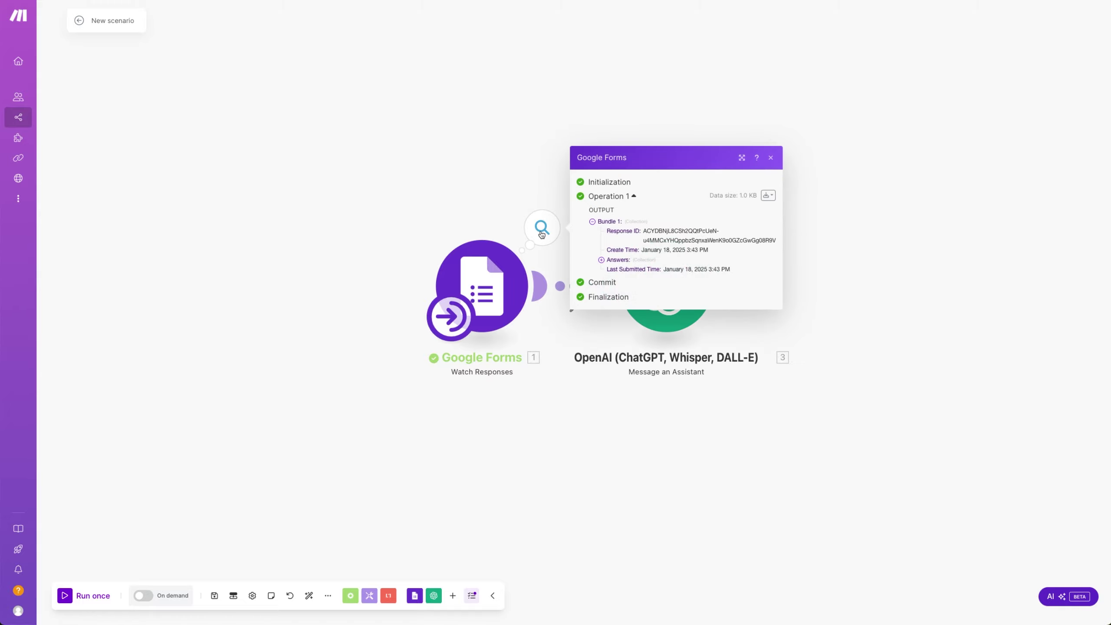
click(601, 260)
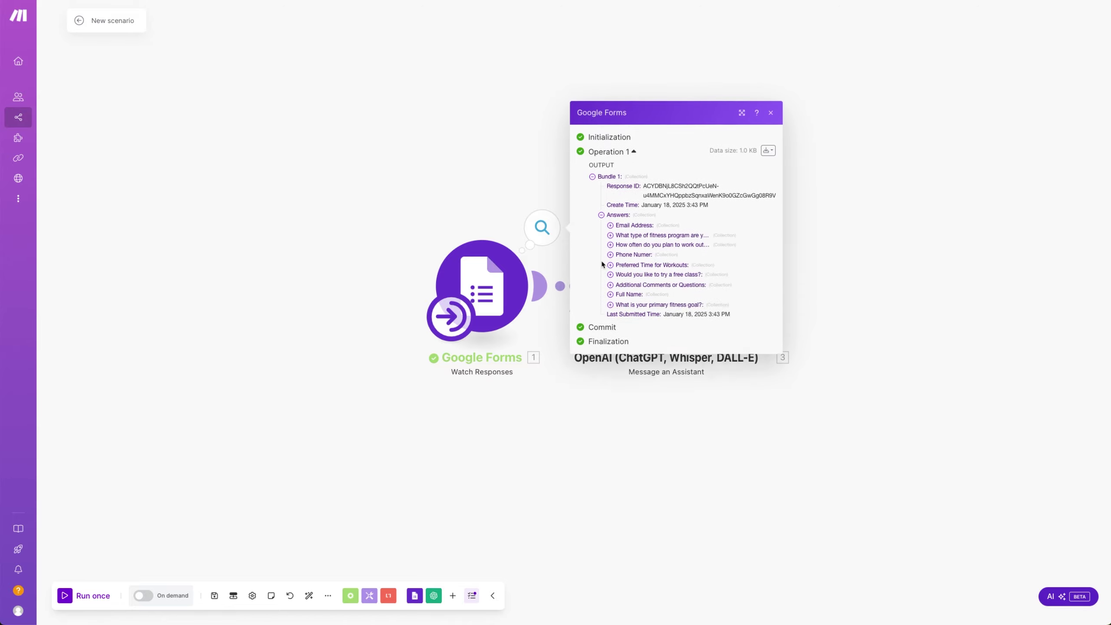
click(611, 226)
click(620, 235)
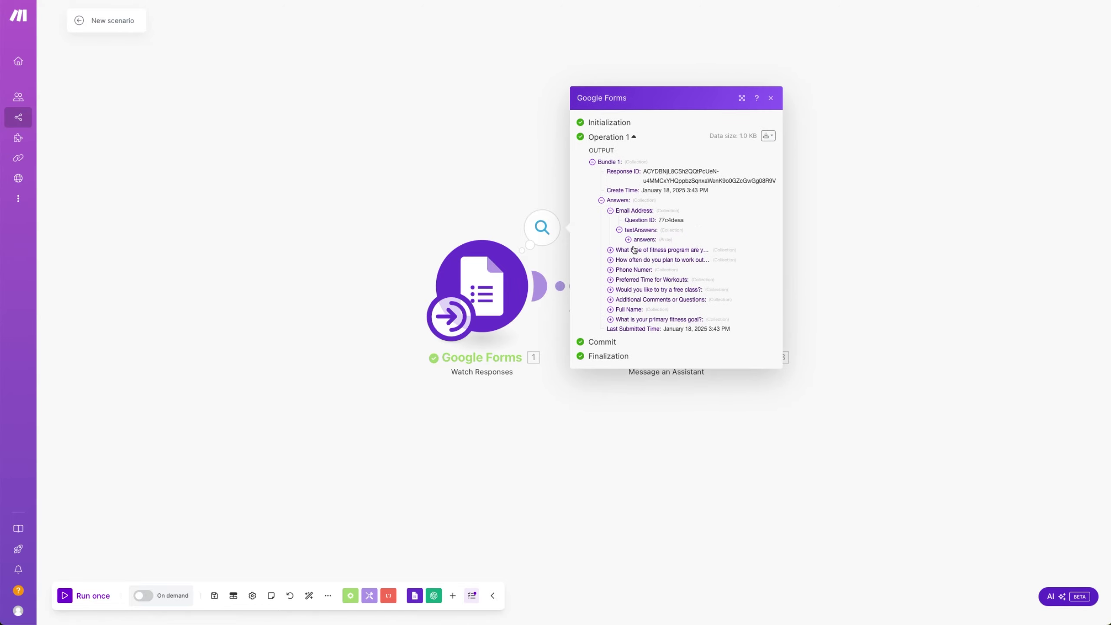
click(628, 240)
click(637, 244)
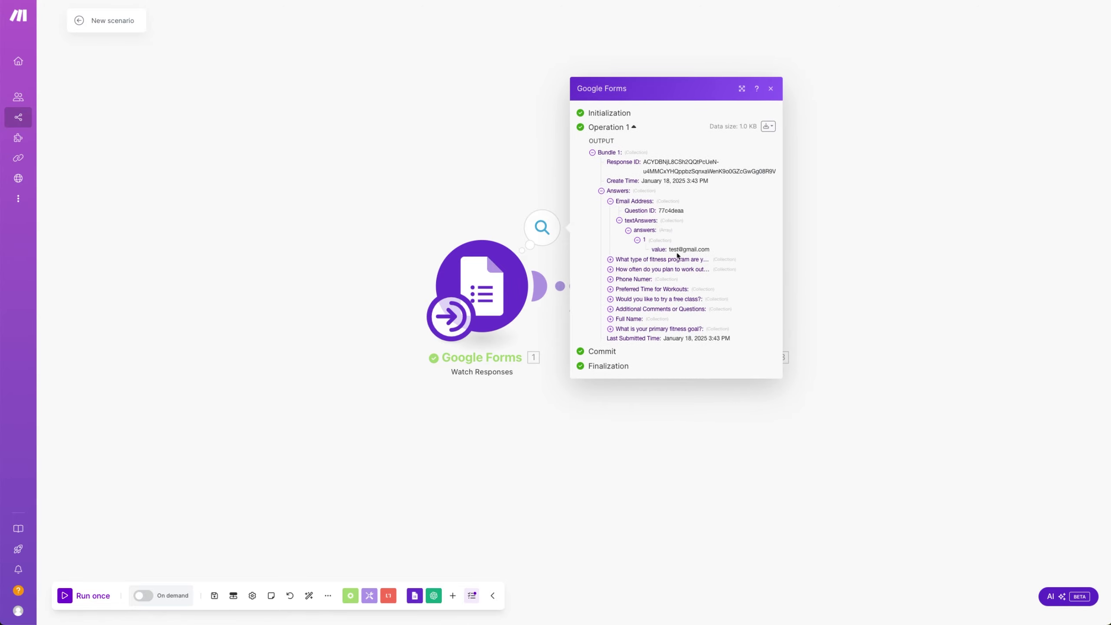
click(610, 260)
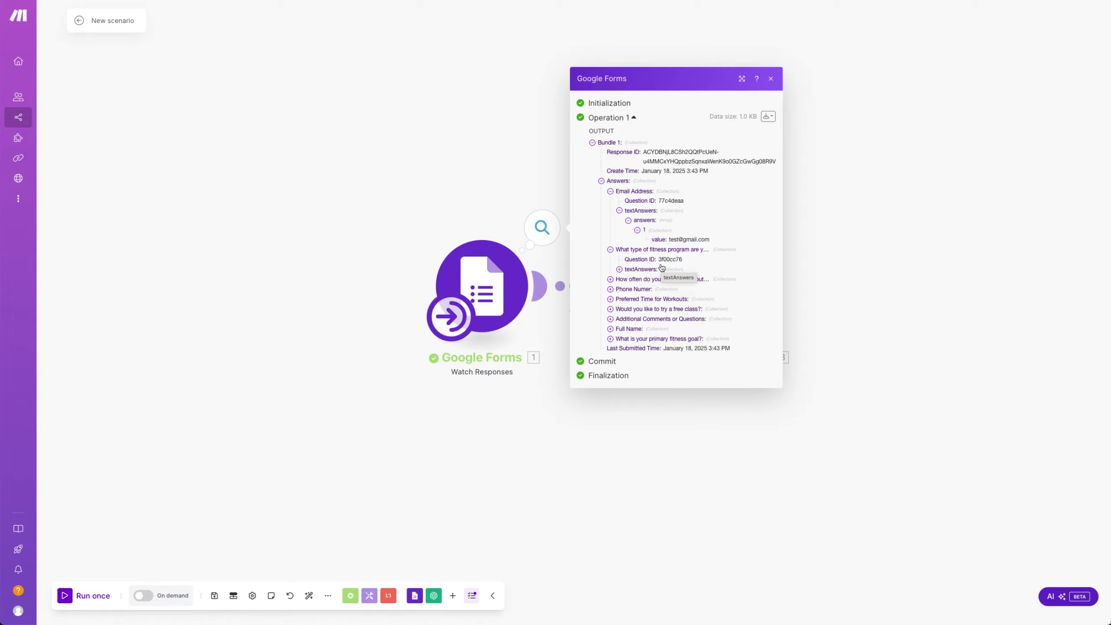
click(772, 80)
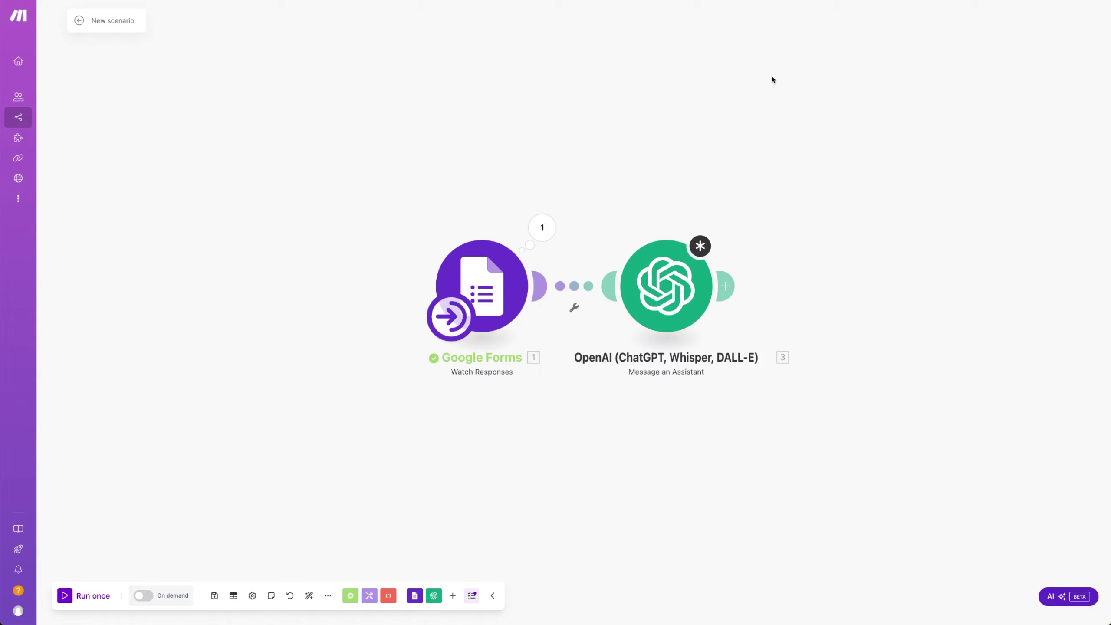
Step: Open the OpenAI Message an Assistant module's settings and select Fitness Business Assistant (gpt-4o-mini) as the assistant
click(661, 288)
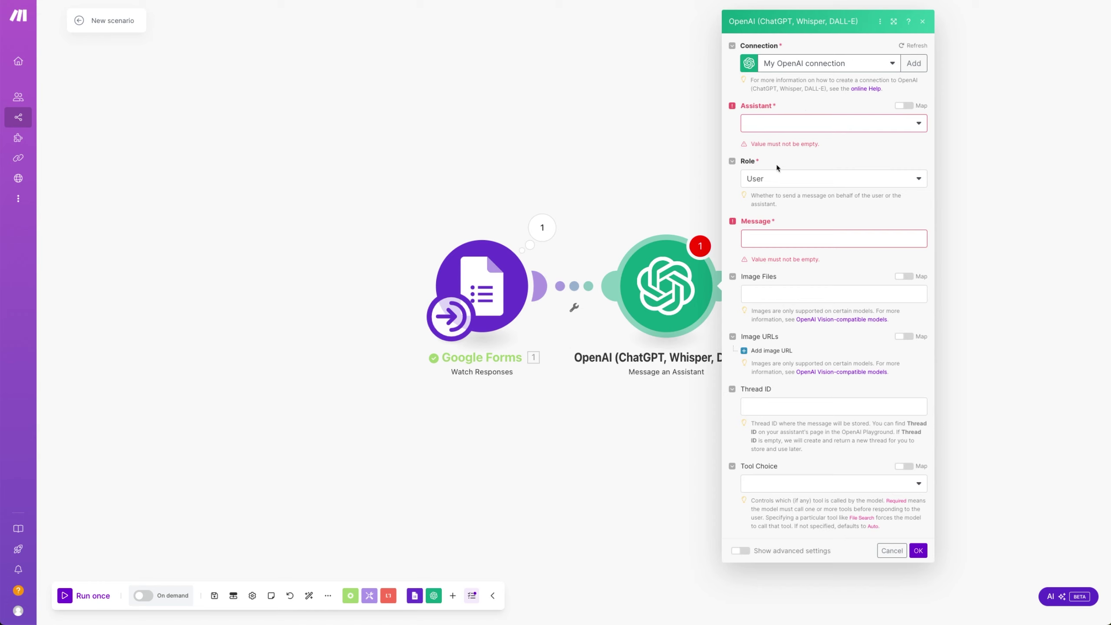
click(864, 128)
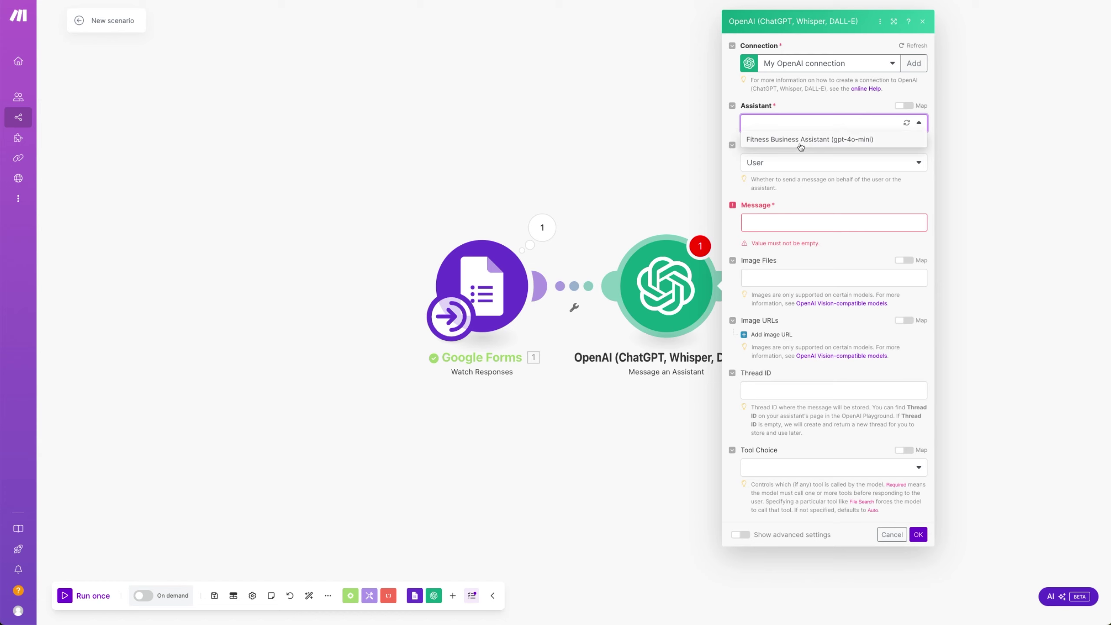
click(799, 144)
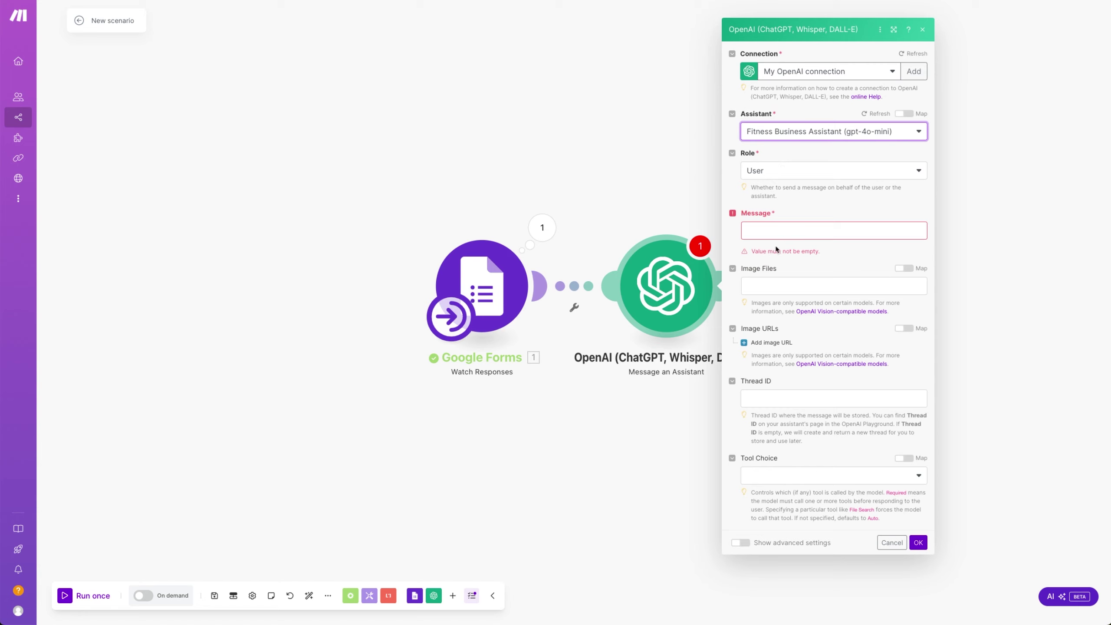
Step: Start the OpenAI message with a "- Full Name:" line and map the form's Full Name answer value after it
click(780, 232)
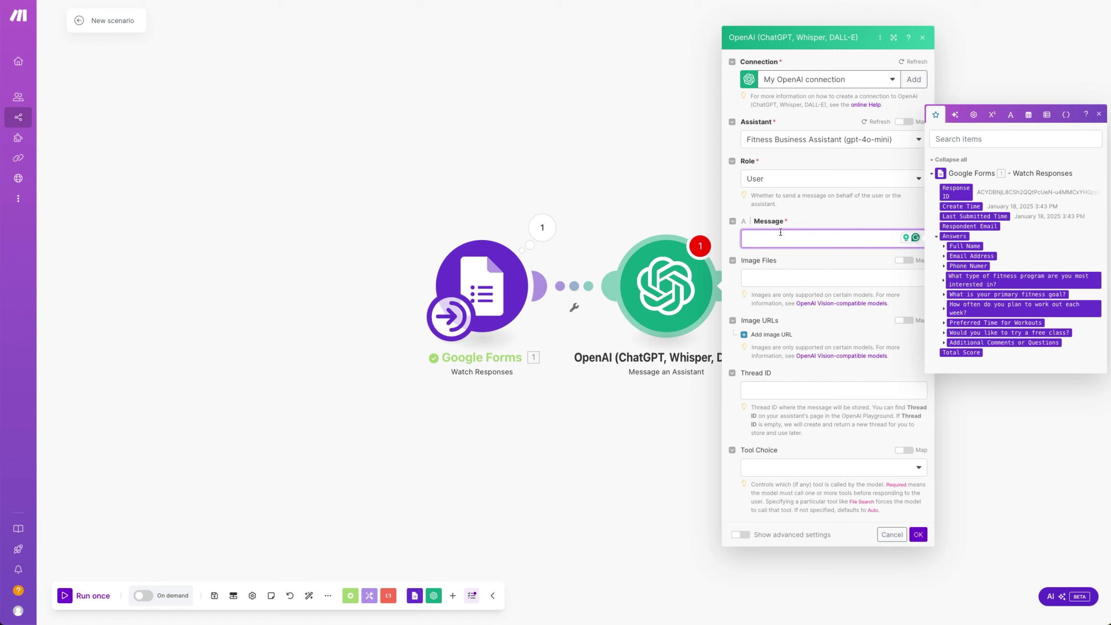
text(- Full Name:)
click(945, 249)
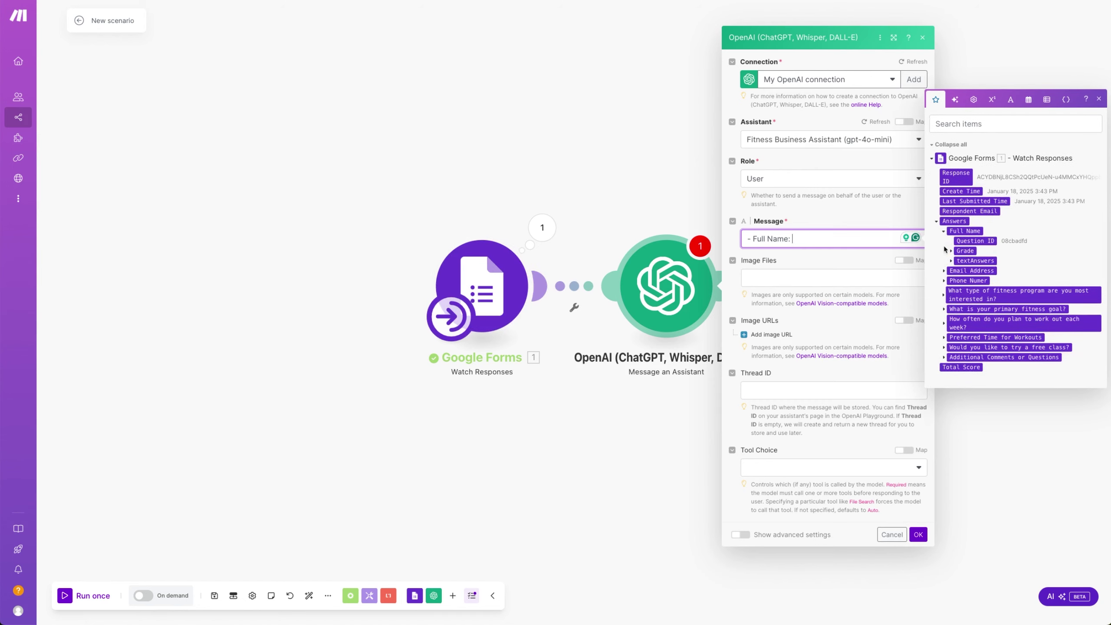
click(950, 259)
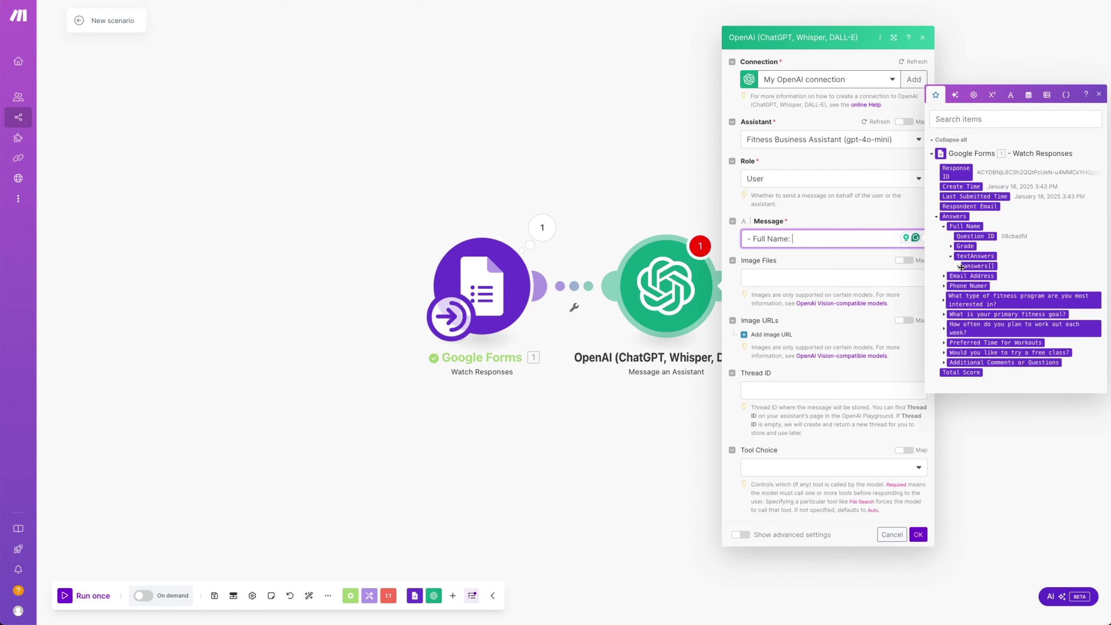
click(957, 265)
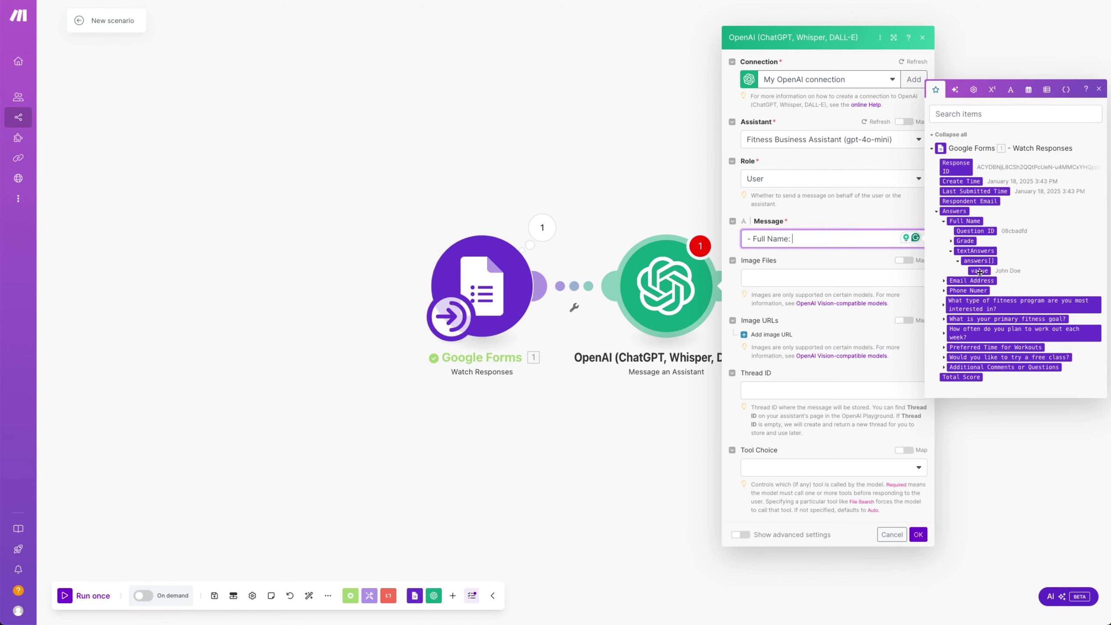
drag(987, 270, 771, 261)
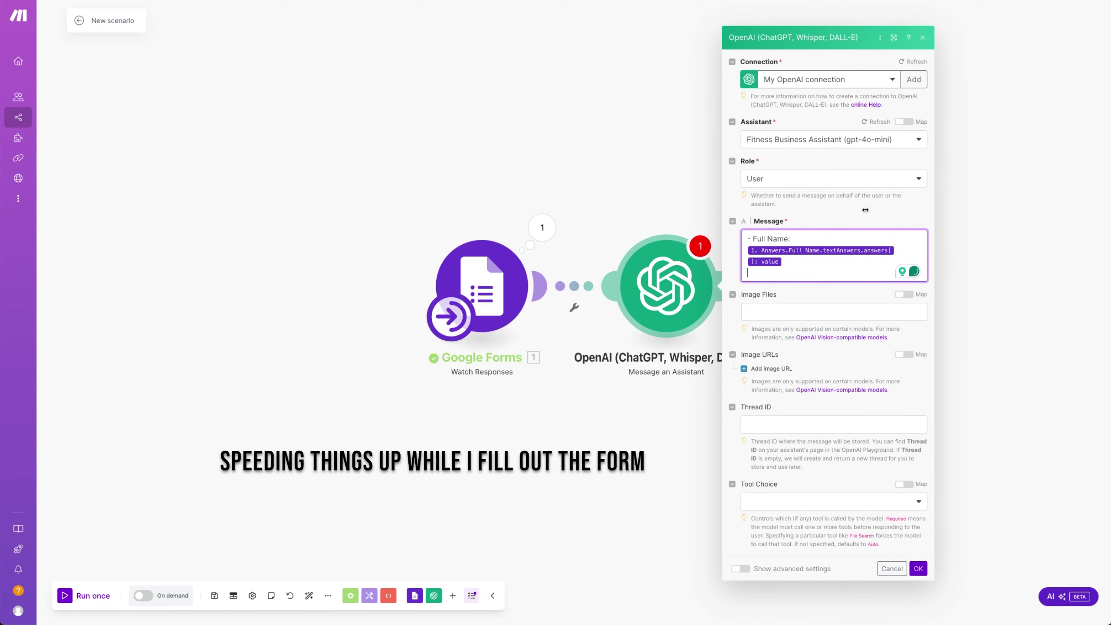
Step: Add labels from "Fitness Program Interests" through "Additional Comments or Questions" to the message, mapping the program interests and primary fitness goal answer values
text(- Fitness Program Interests:  - Primary Fitness Goal: - Workout Frequency: - Preferred Workout Time: - Free Class Interest: - Additional Comments or Questions:)
click(831, 290)
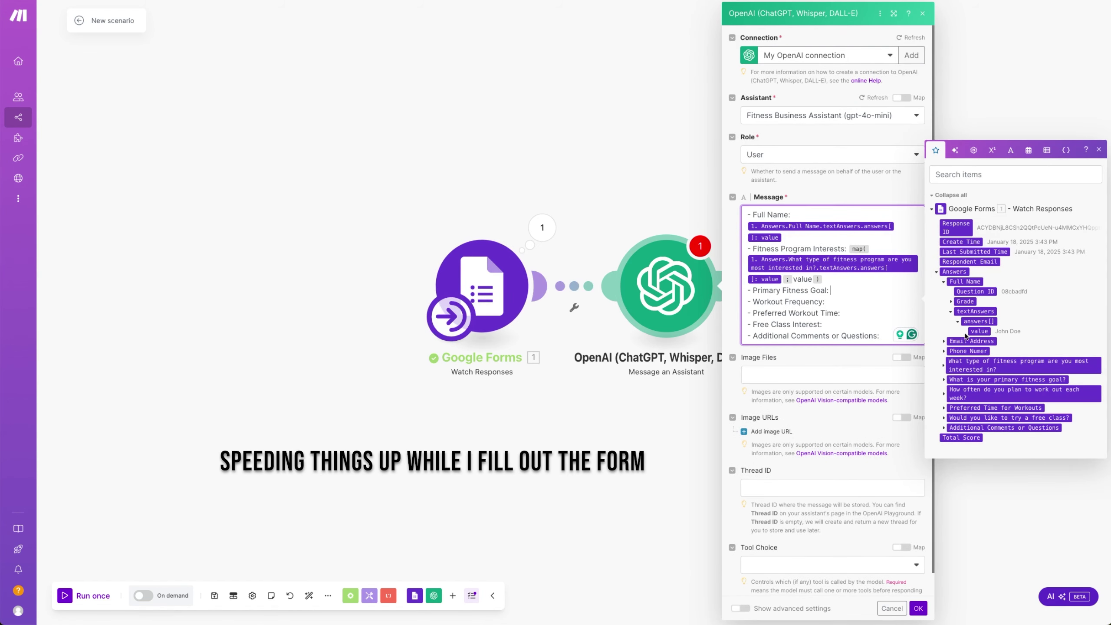
click(943, 380)
click(951, 370)
click(979, 380)
Step: Map the weekly workout answer value to Workout Frequency and the Preferred Time for Workouts value to Preferred Workout Time
click(826, 331)
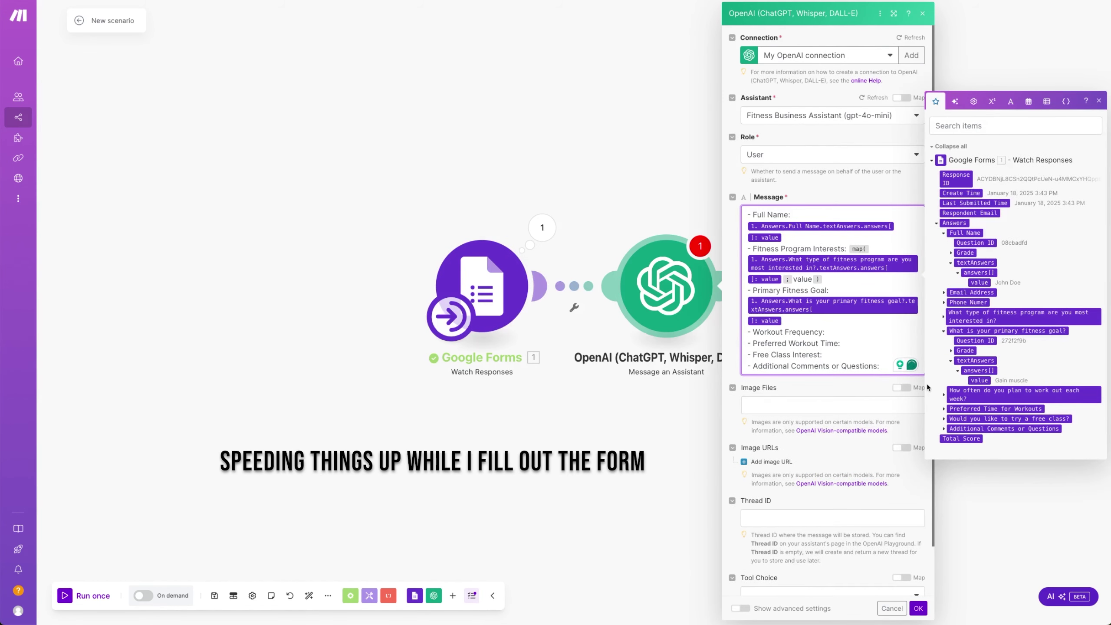
click(944, 395)
click(951, 428)
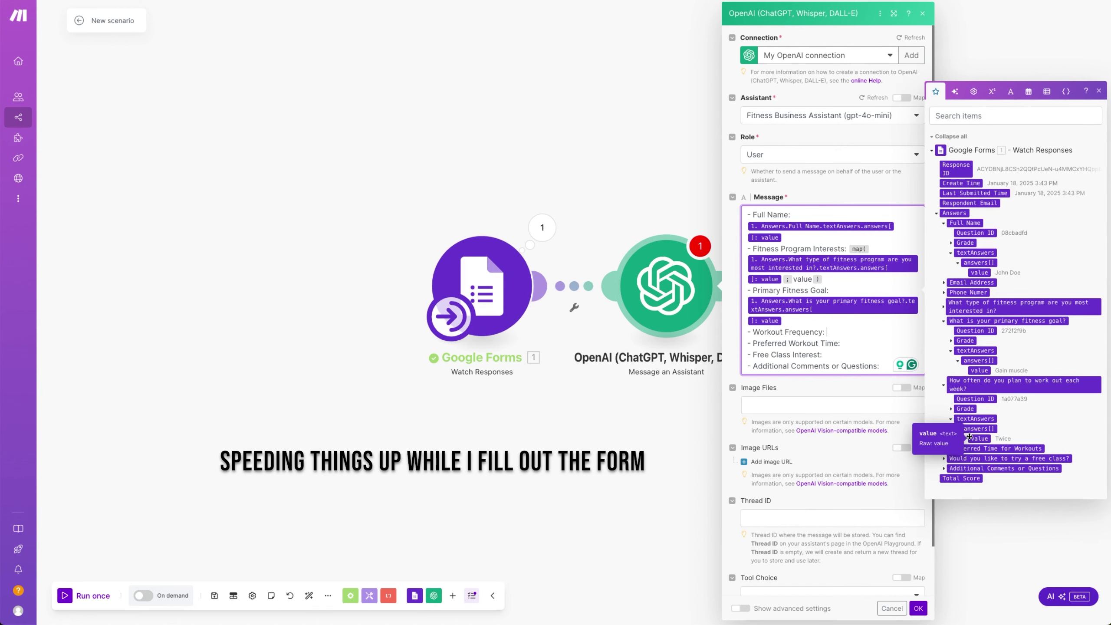
click(979, 438)
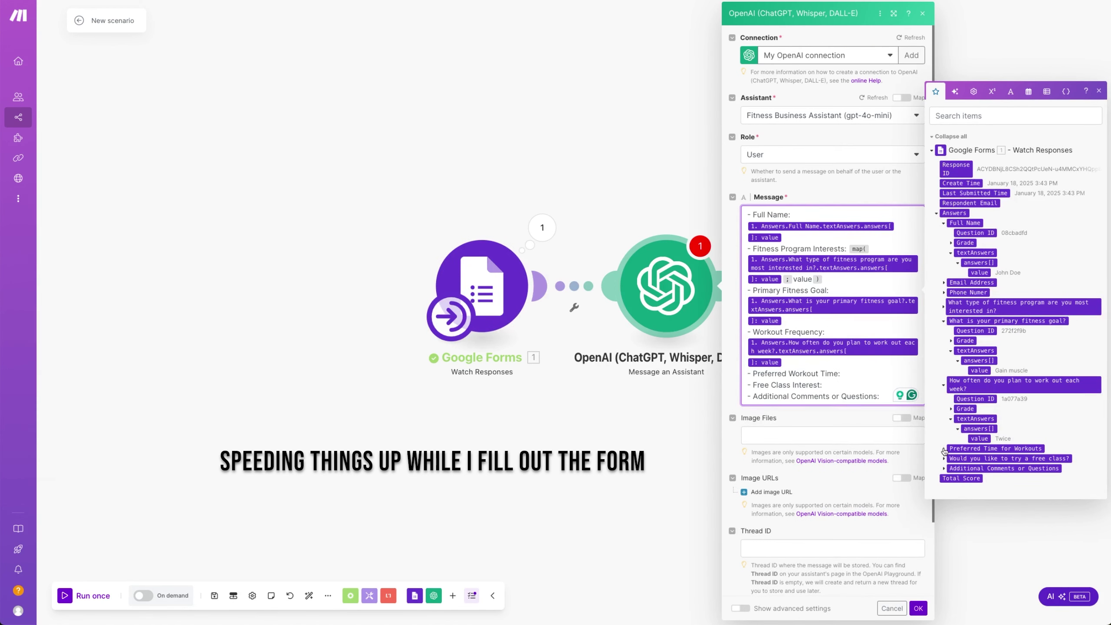
click(944, 451)
click(950, 477)
click(979, 478)
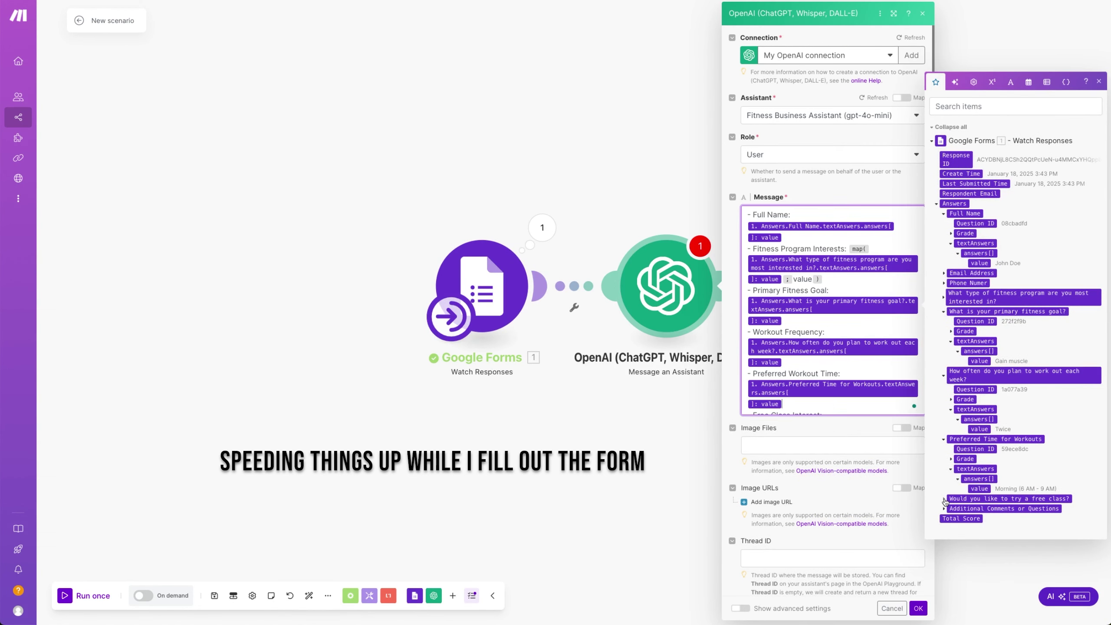
Step: Map the free class answer value to Free Class Interest and the comments answer value to Additional Comments or Questions
click(943, 488)
click(951, 518)
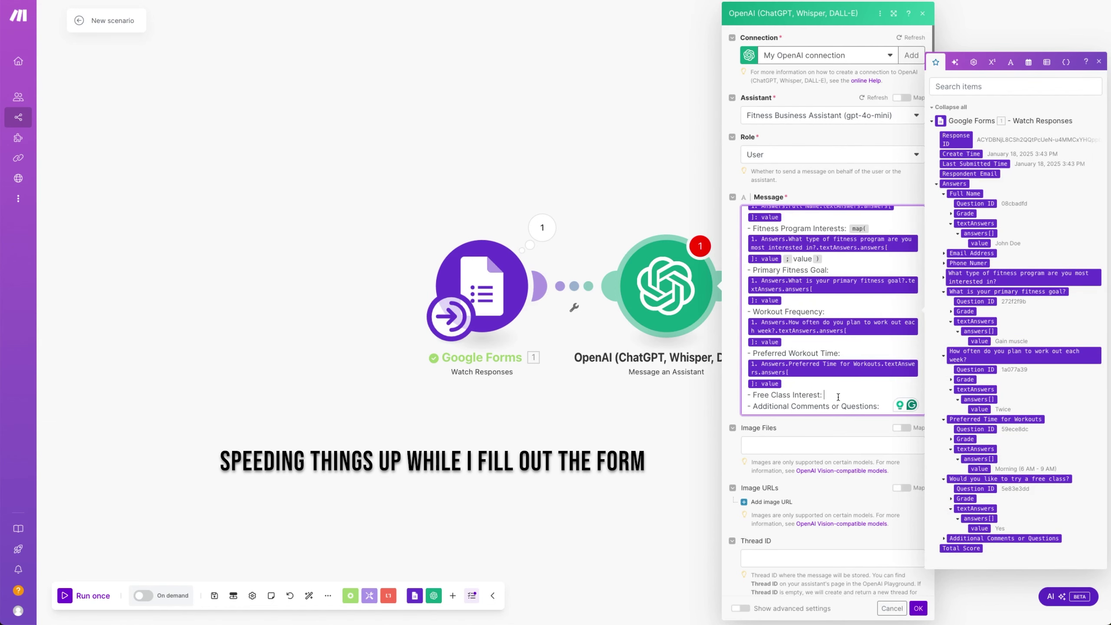
click(978, 529)
click(944, 538)
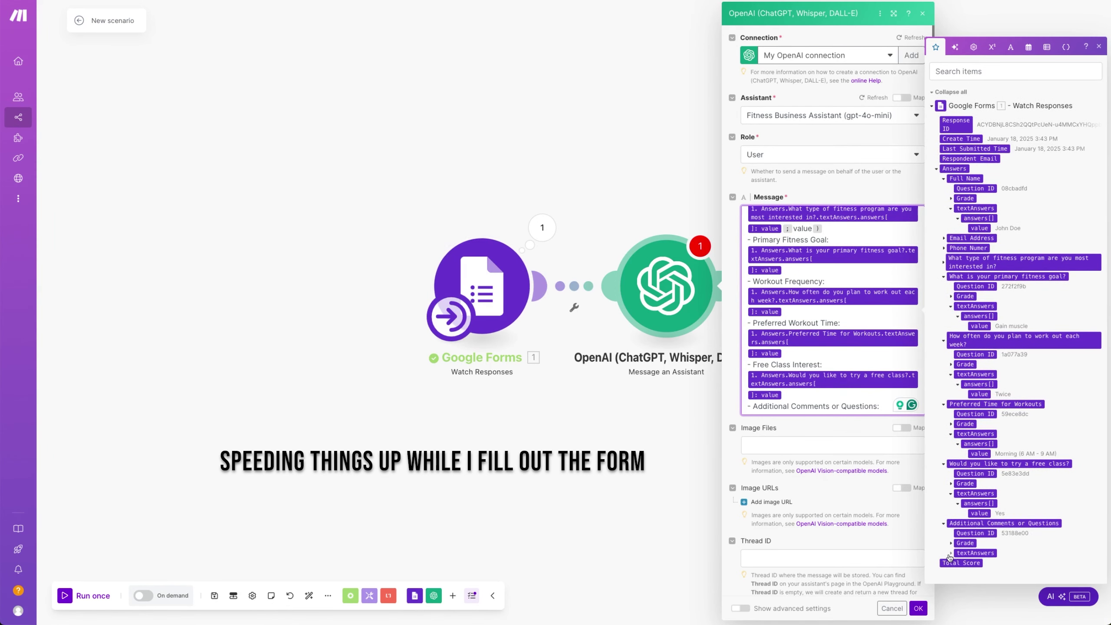
click(950, 558)
Step: Review all the mapped lines of the message and confirm the OpenAI module's settings
scroll(840, 273, up, 2)
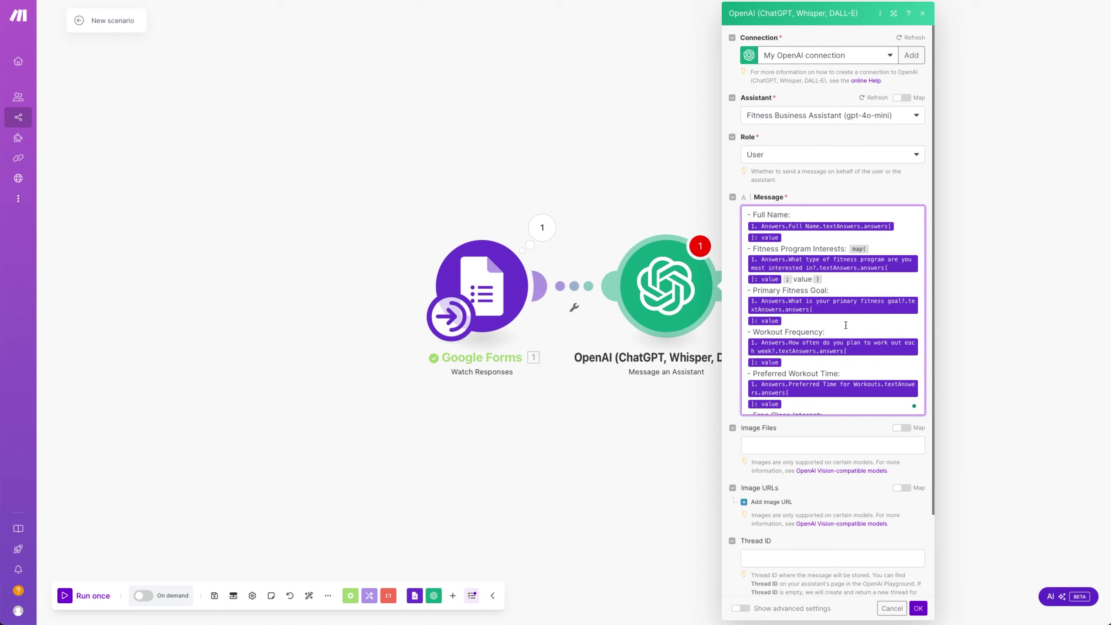
scroll(845, 325, down, 2)
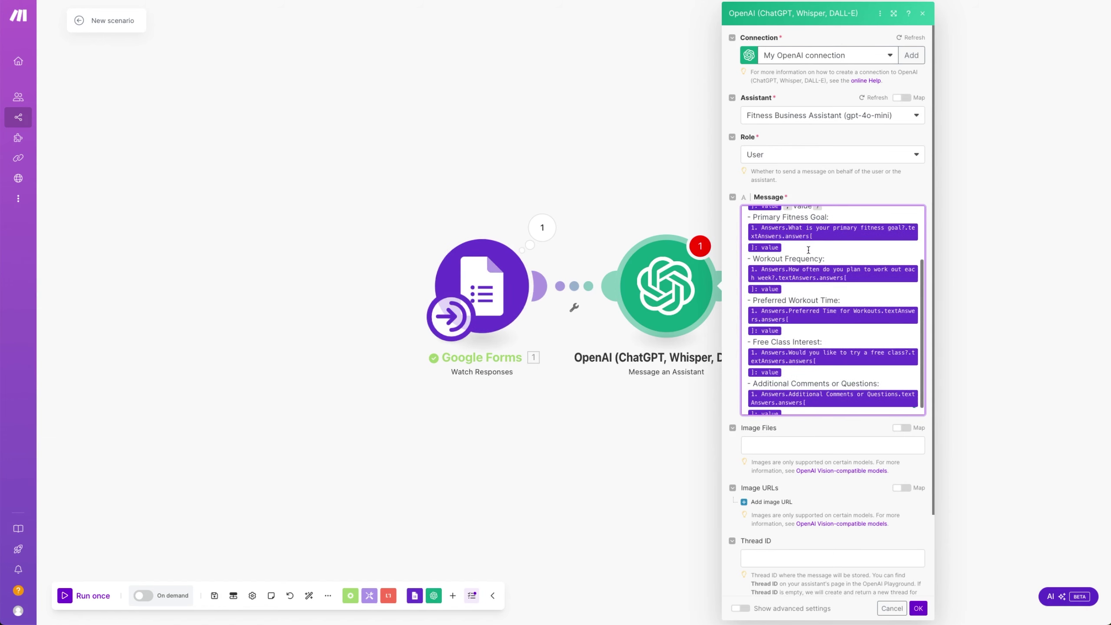
scroll(808, 357, down, 1)
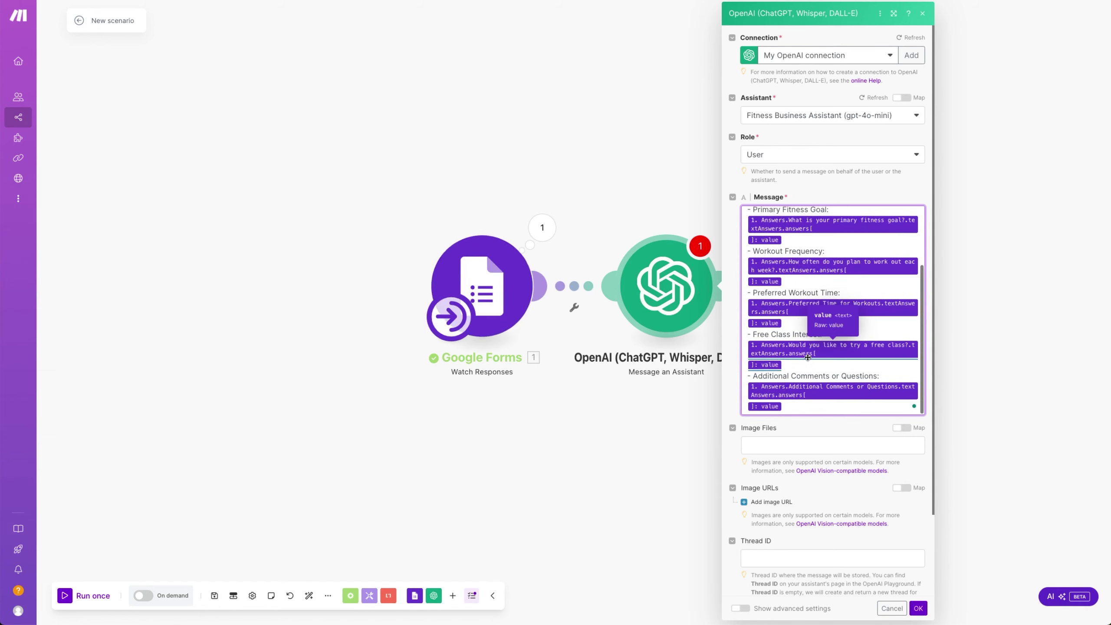
scroll(838, 512, down, 2)
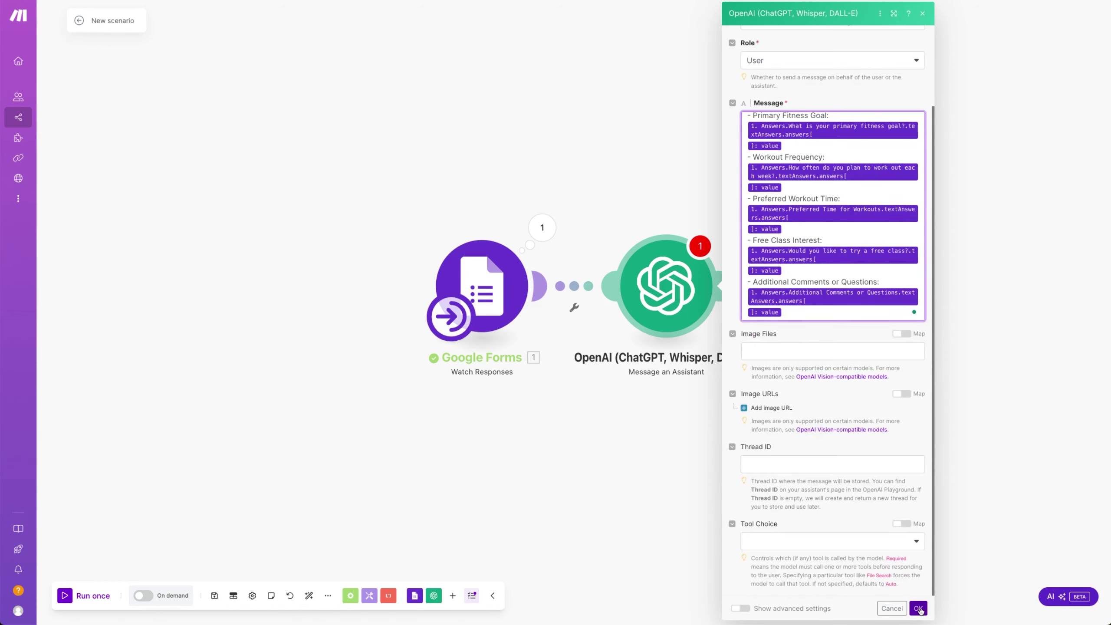
click(919, 610)
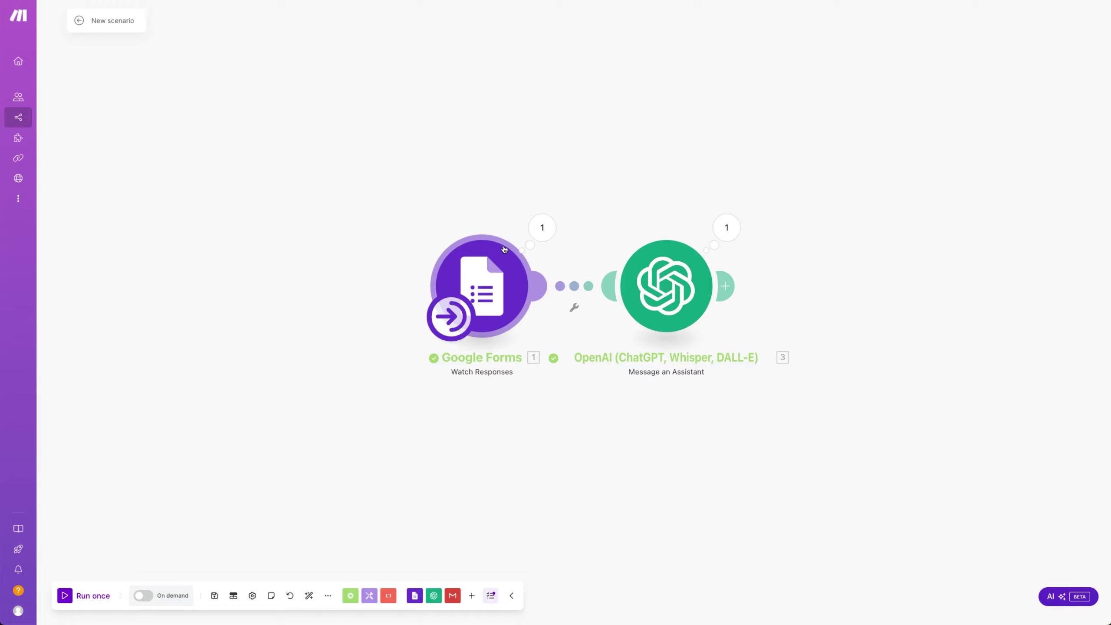
Step: Examine the module run results, reviewing the message sent to the assistant and the email body generated by OpenAI
click(549, 231)
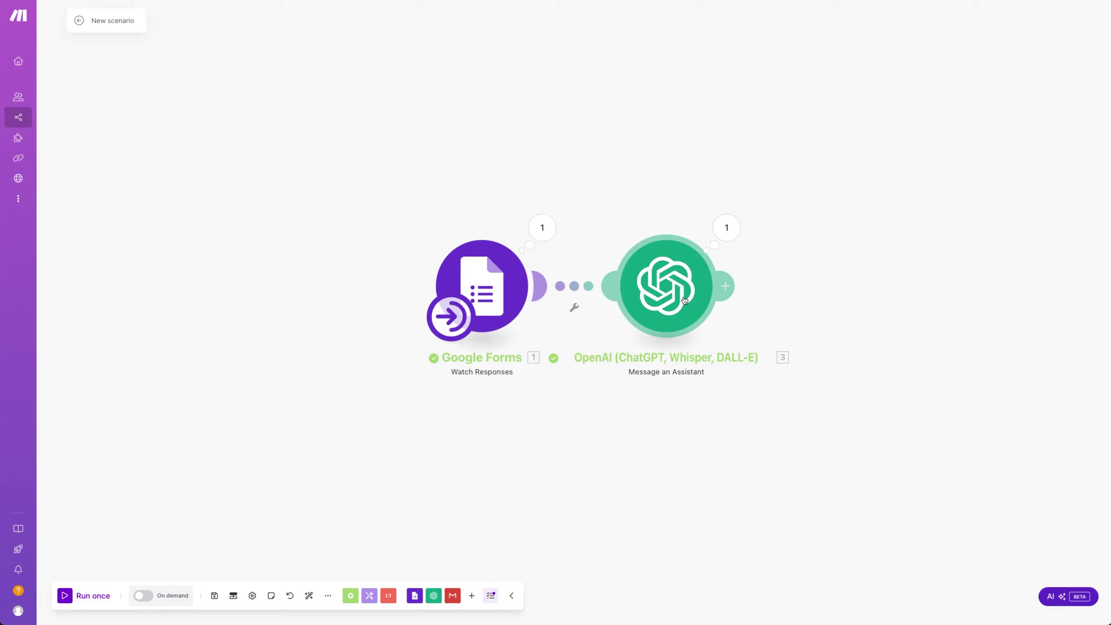
click(727, 227)
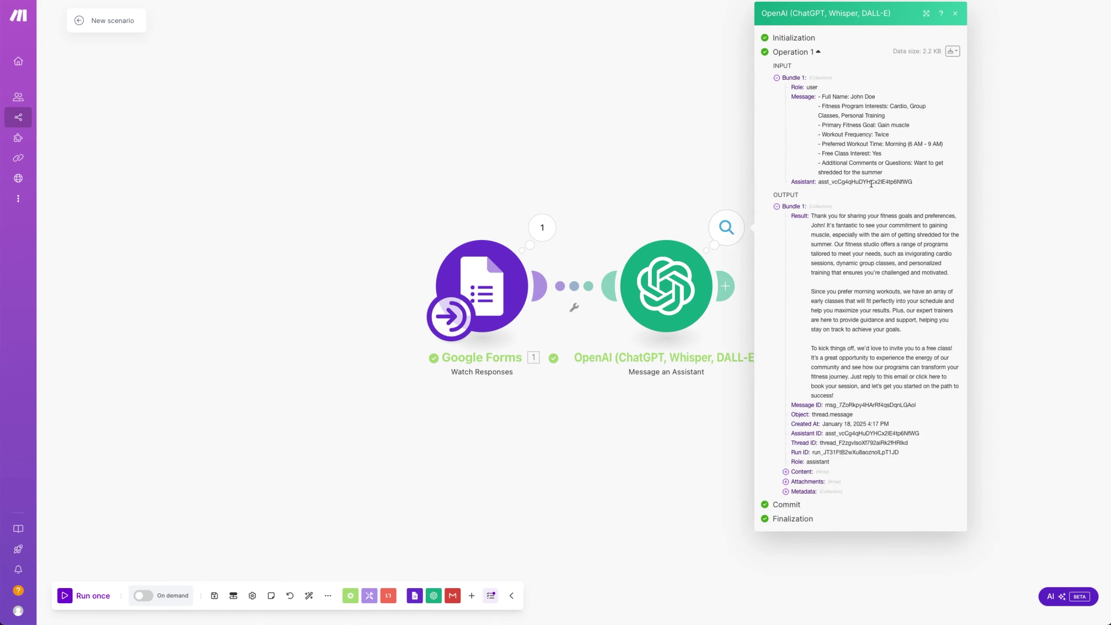
drag(888, 174, 819, 97)
click(861, 283)
drag(836, 396, 812, 216)
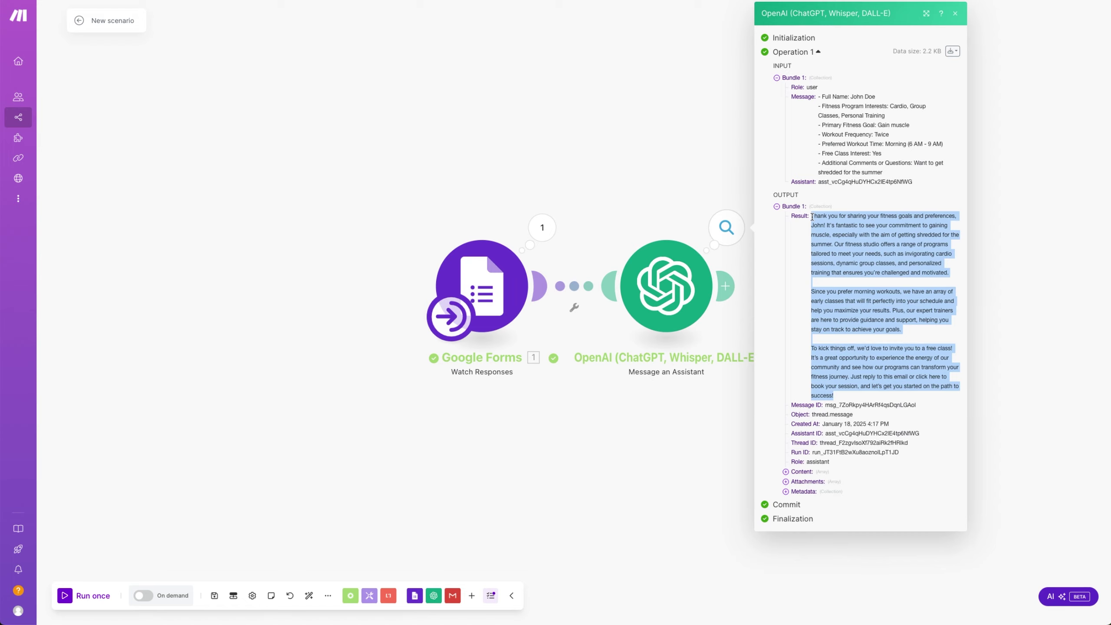
click(605, 464)
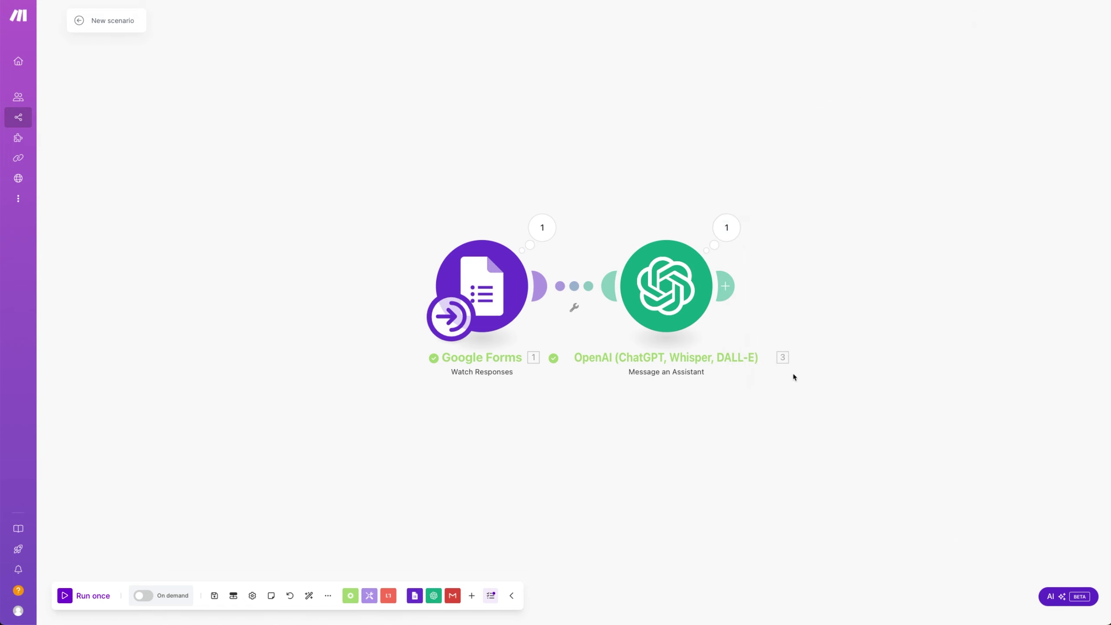
Step: Add a Flow Control Router after the OpenAI module to split the scenario into two branches
click(727, 291)
click(822, 271)
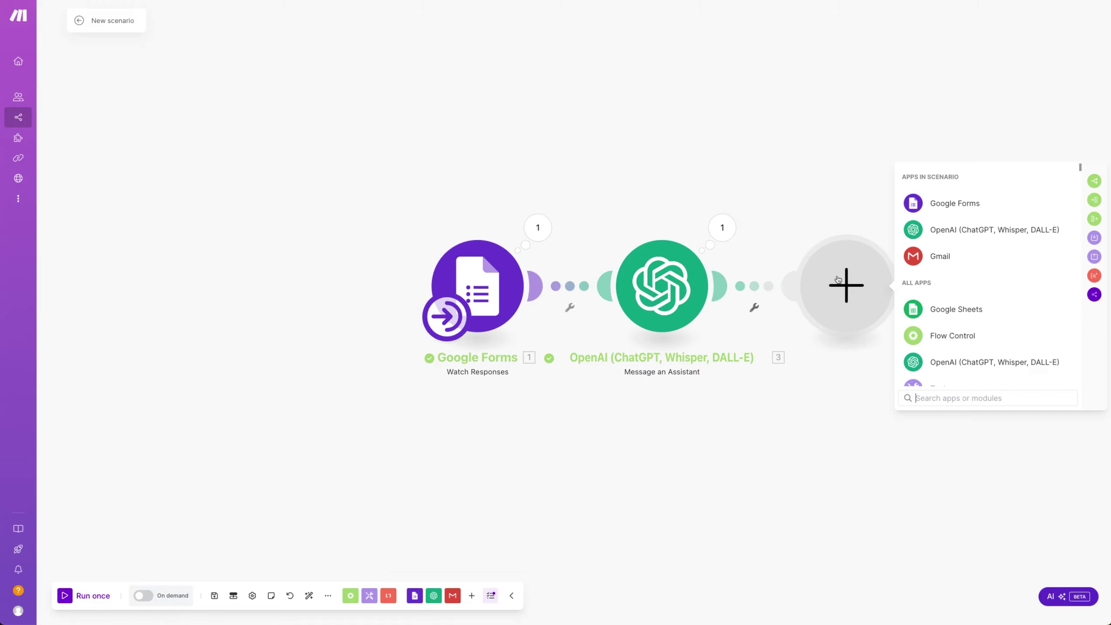
click(936, 335)
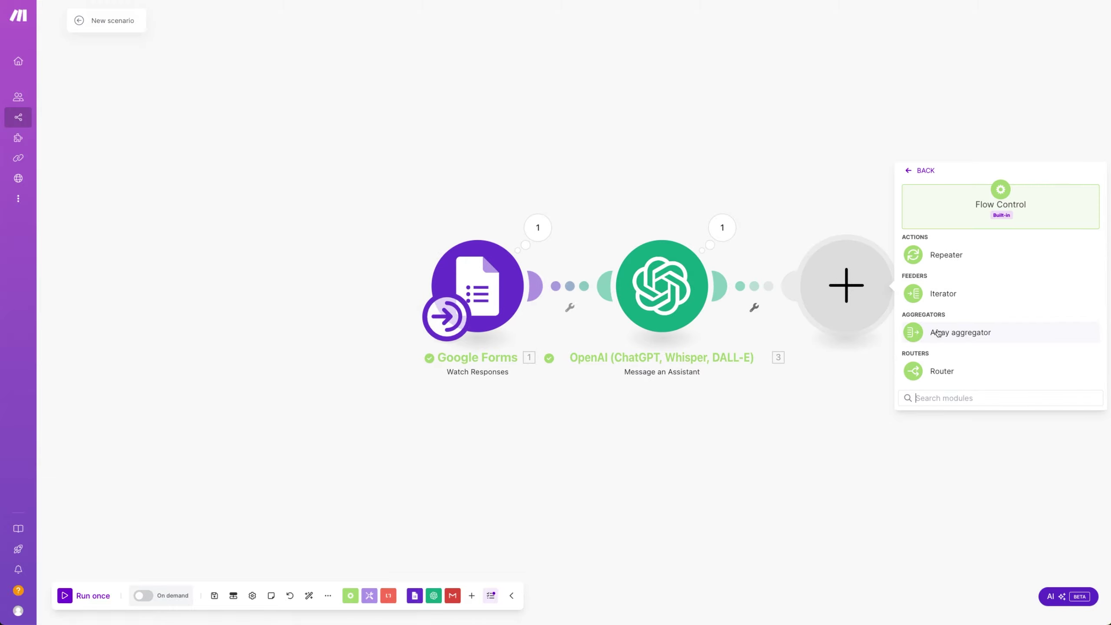
click(934, 372)
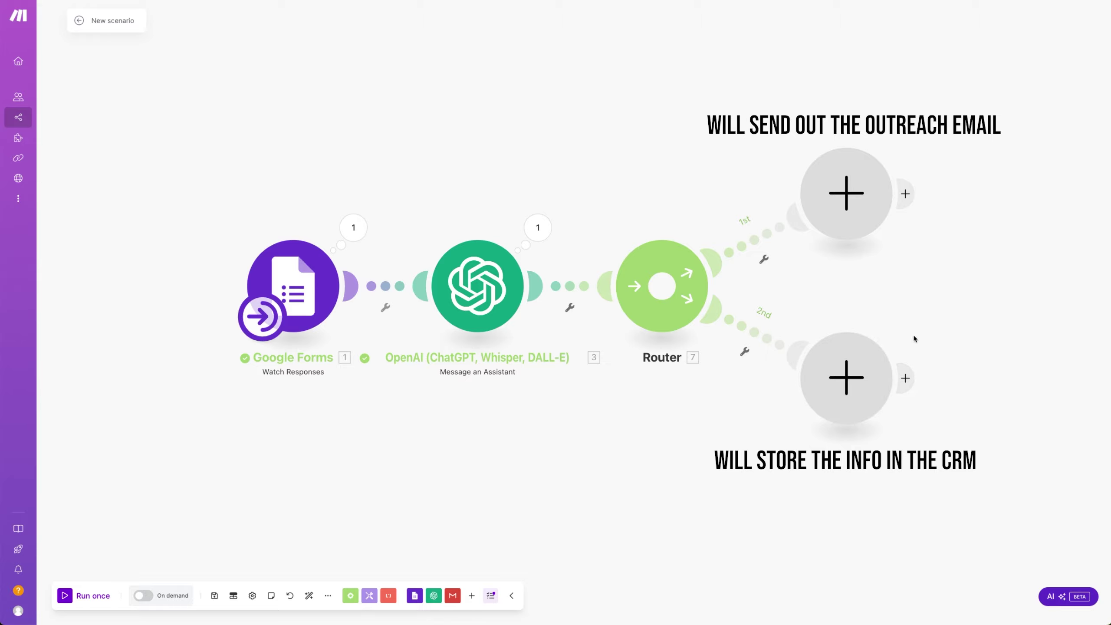
Step: Add a Gmail Send an Email module to the router's first branch
click(846, 205)
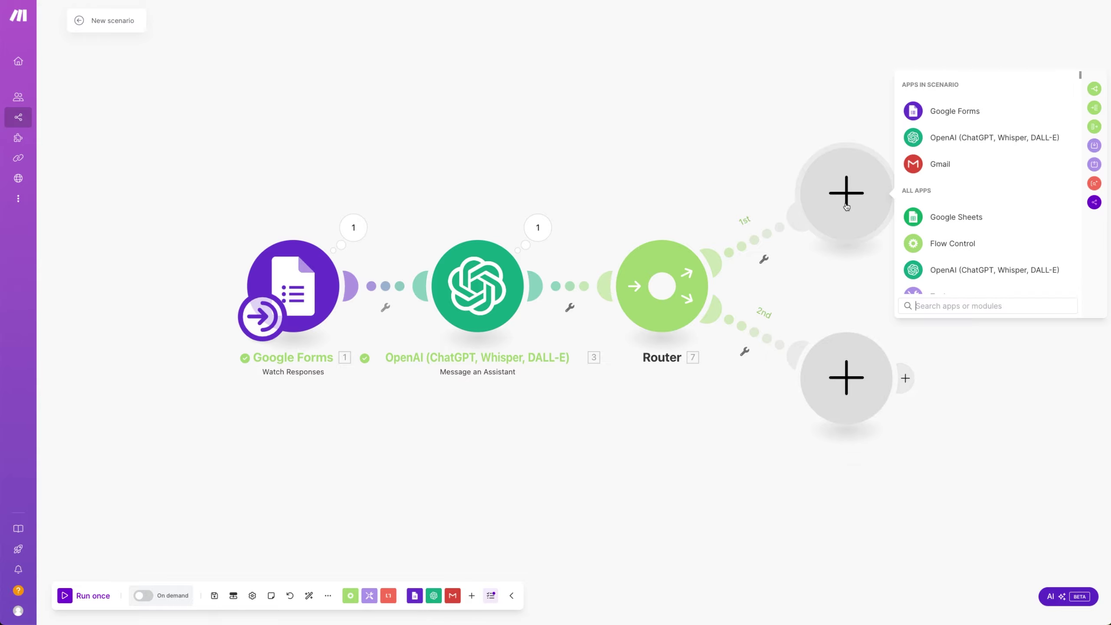
click(926, 165)
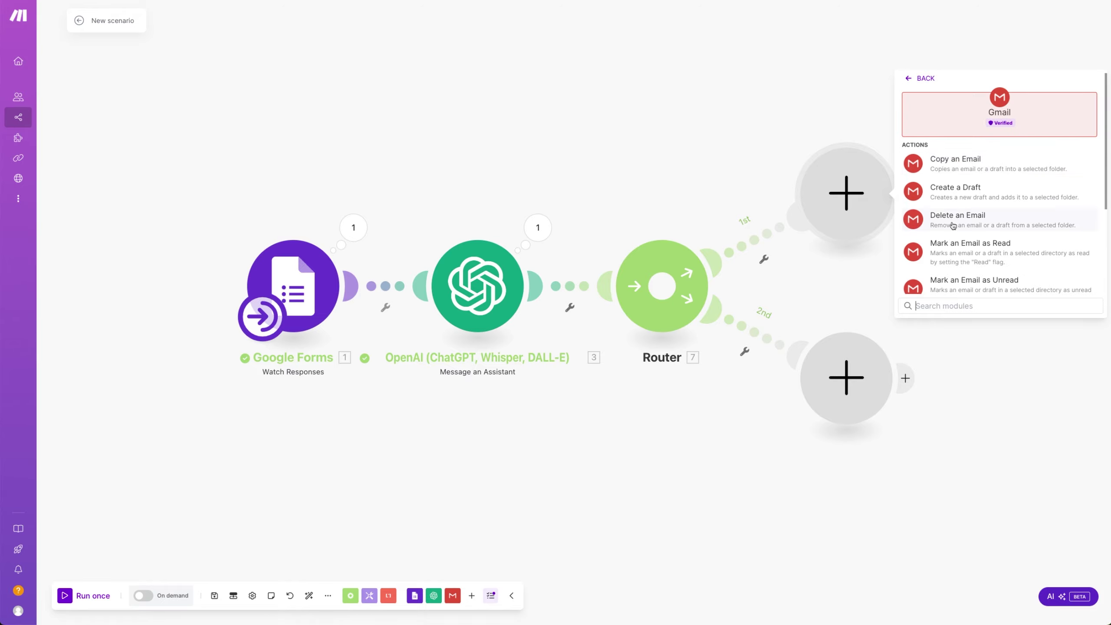
scroll(953, 223, down, 2)
scroll(953, 225, down, 5)
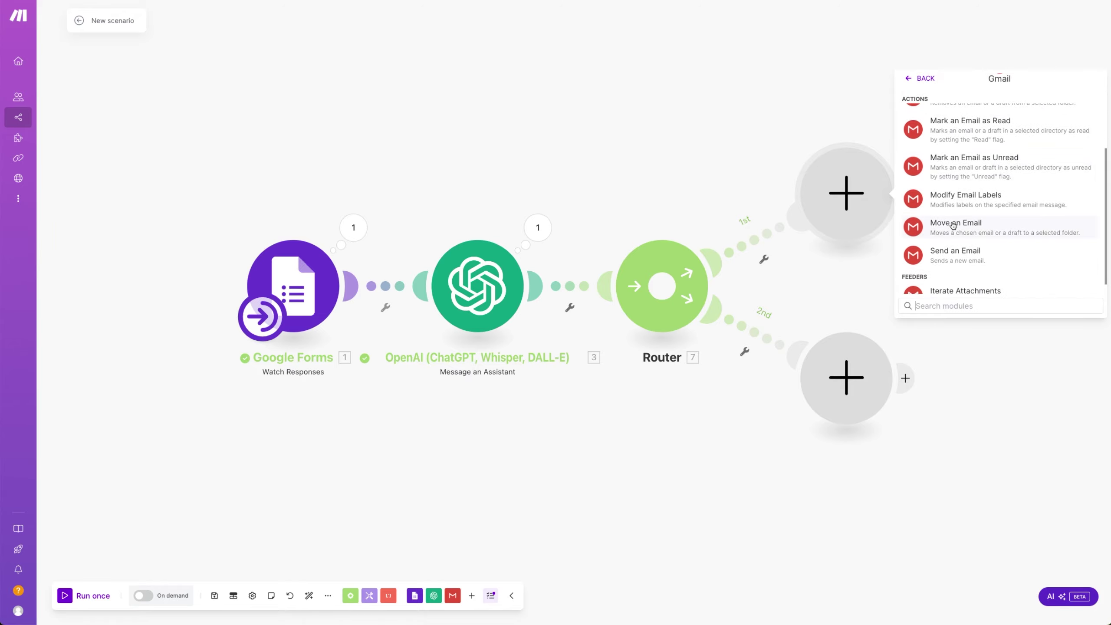
click(950, 260)
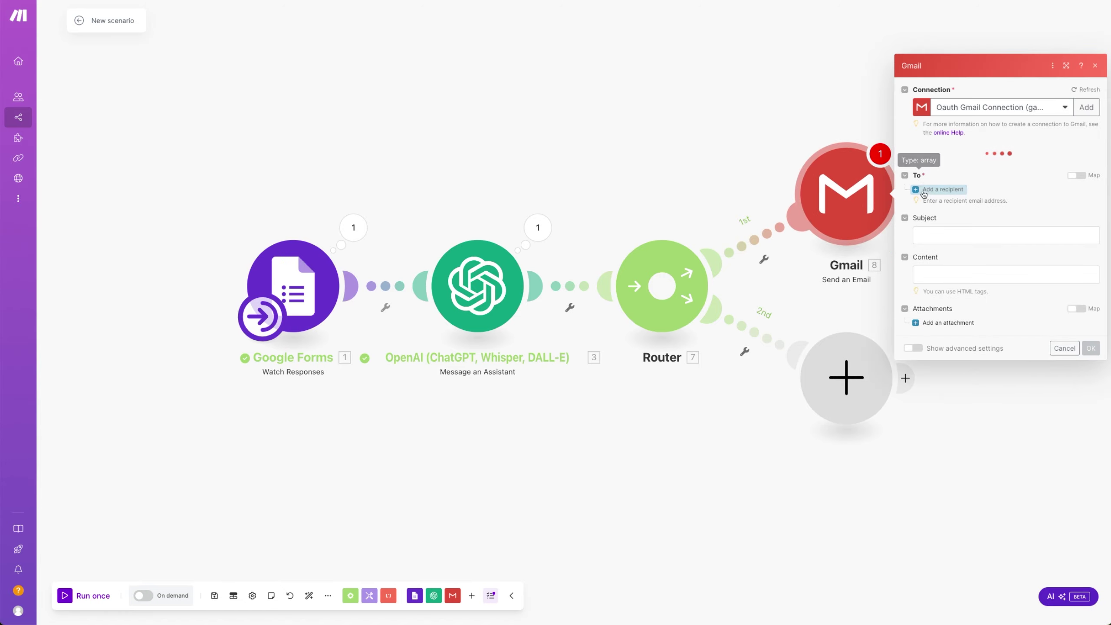
Step: Set the email subject to "Fitness Goals" and enter HTML content with a Hi greeting, a body paragraph and a "Warm regards, Fitness Business" sign-off
click(945, 230)
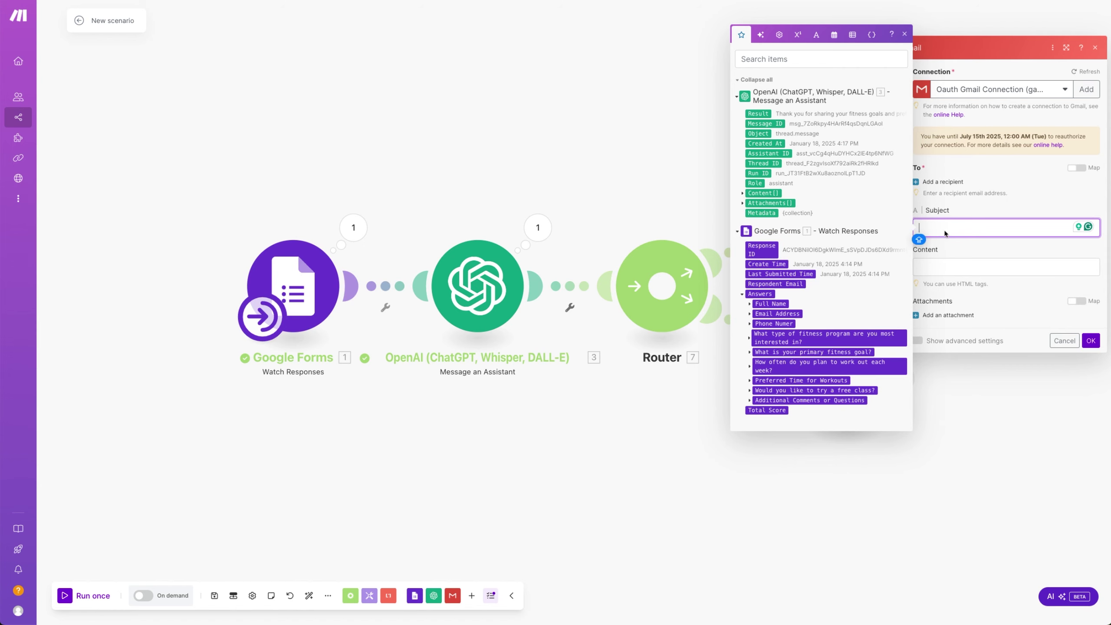
text(Fitness Goals)
click(983, 266)
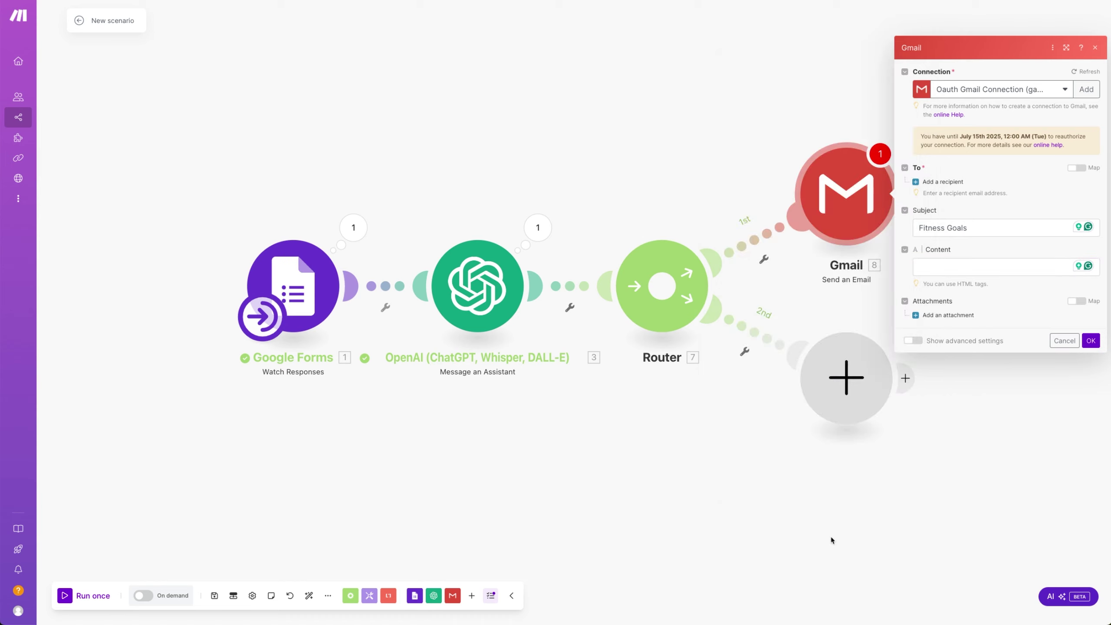
click(955, 268)
text(<p>Hi 1. Answers.Full Name.textAnswers.answers[]: value</p><p>4. 4.content[]: text.value</p><p>Warm regards,</p><p>Fitness Business</p>)
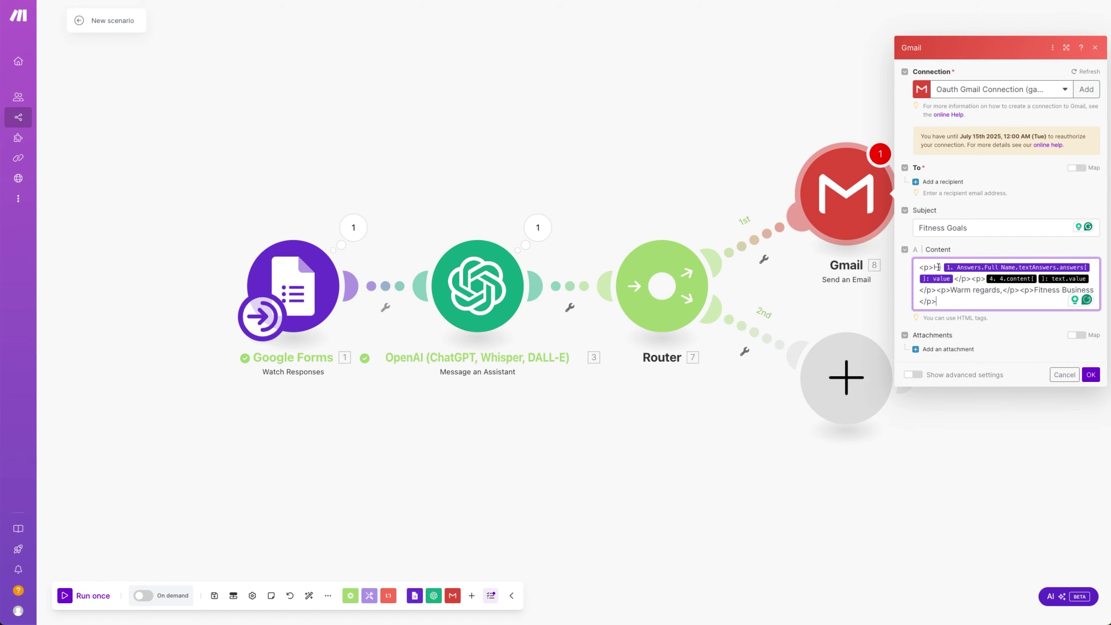
Step: Put the greeting, body and sign-off of the email content on separate lines with blank lines between them
click(936, 290)
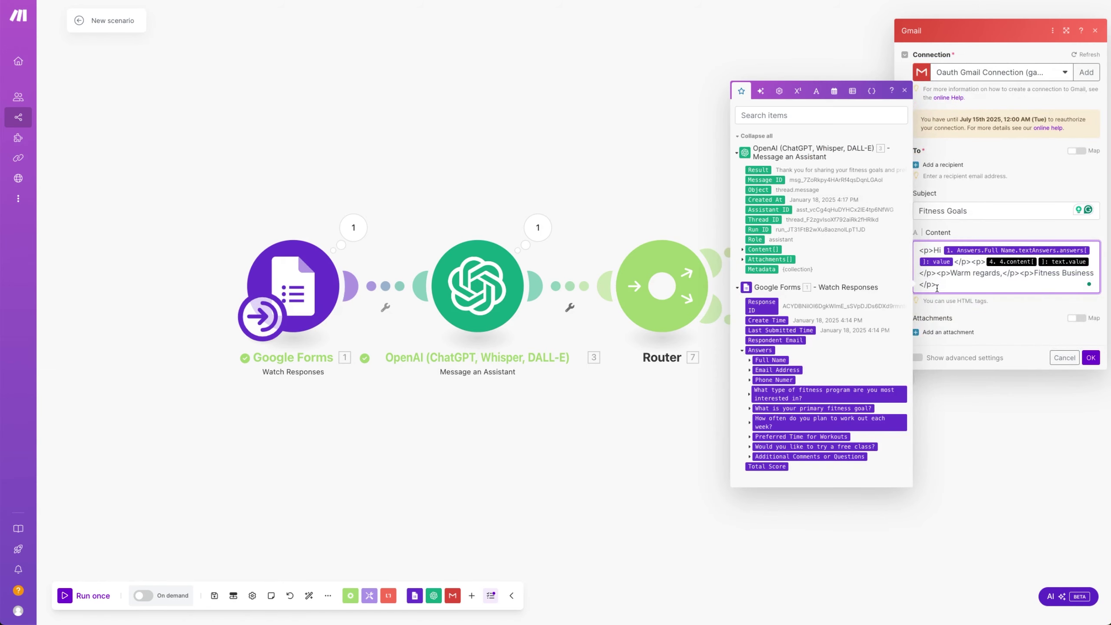
key(Return)
key(Return)
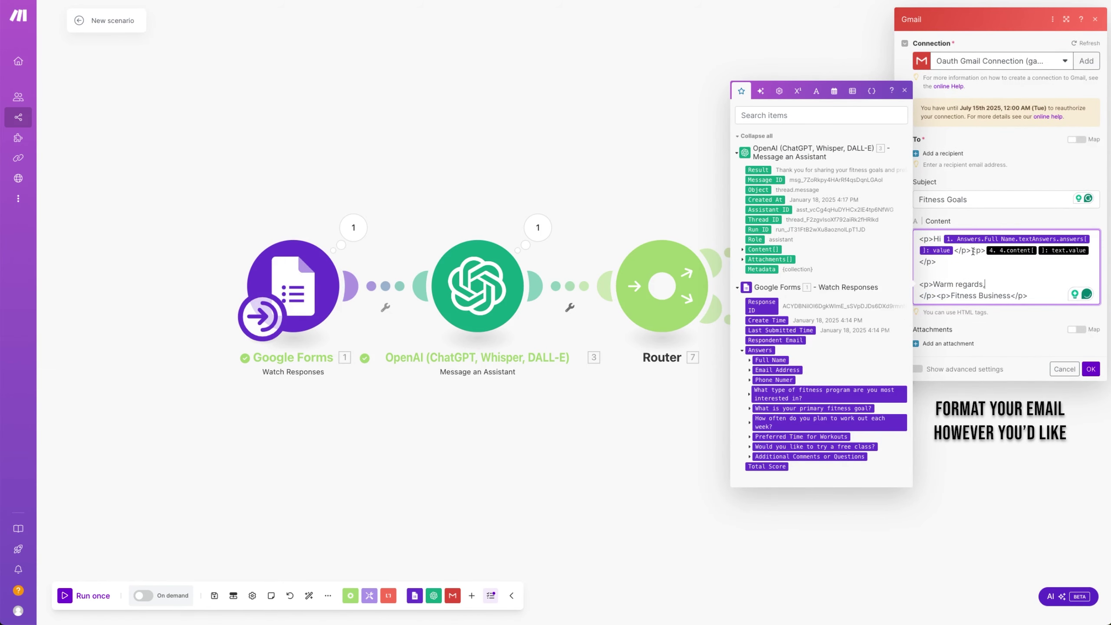
click(973, 251)
key(Return)
key(Return)
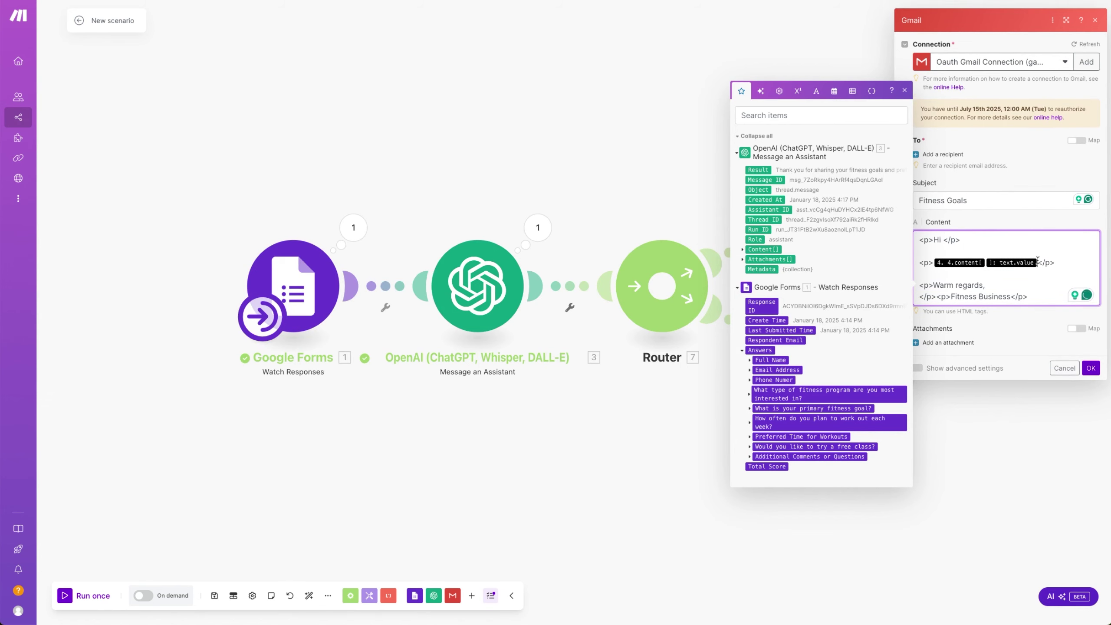
Step: Clear the pasted mappings from the email content and map the Full Name answer value from Google Forms after "Hi"
key(BackSpace)
key(BackSpace)
key(BackSpace)
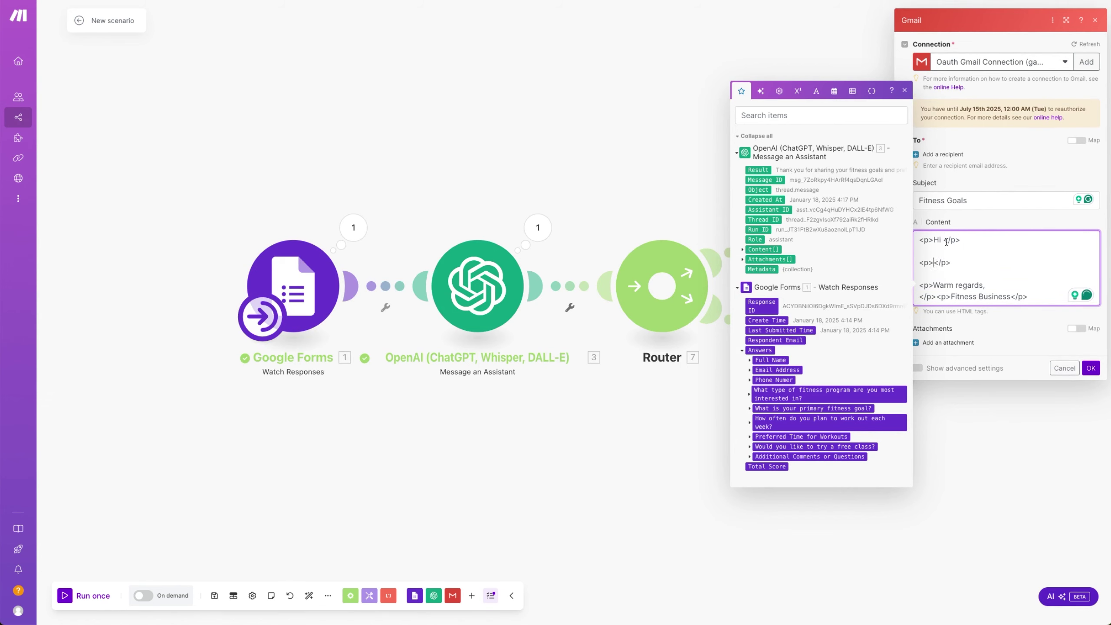
click(943, 240)
click(748, 362)
click(756, 360)
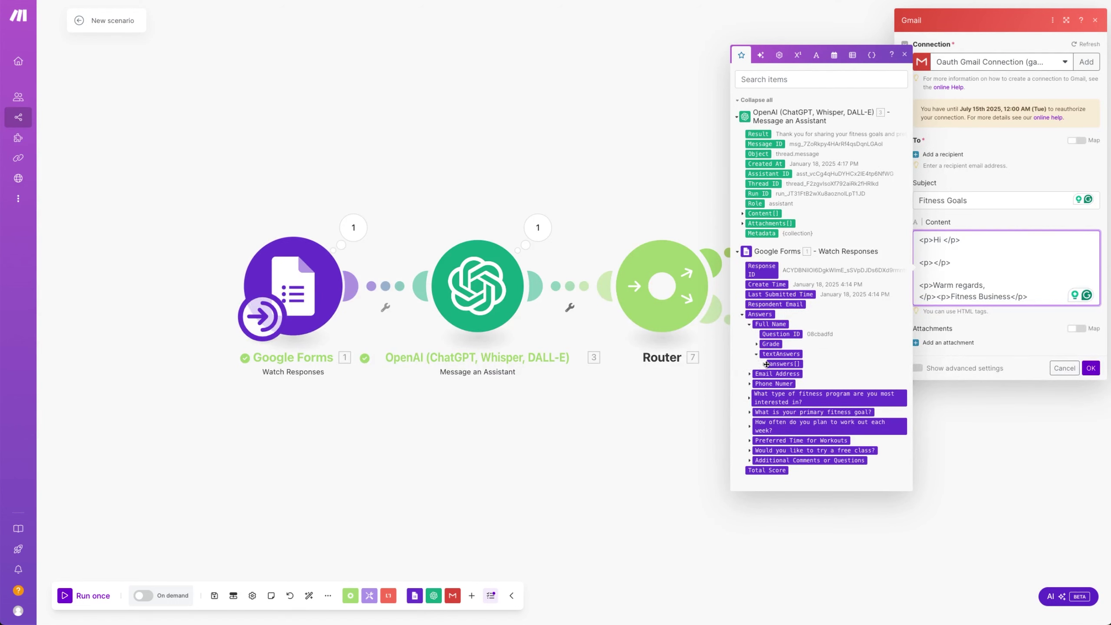
click(765, 366)
click(784, 368)
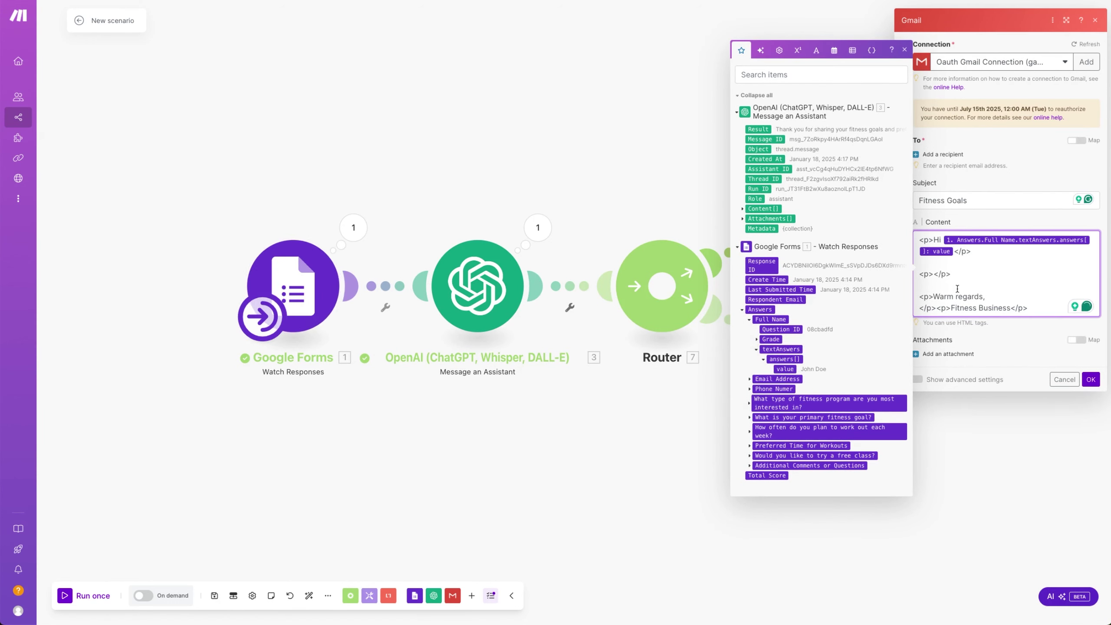
Step: Map the OpenAI module's Content Text Value into the email's body paragraph
click(936, 275)
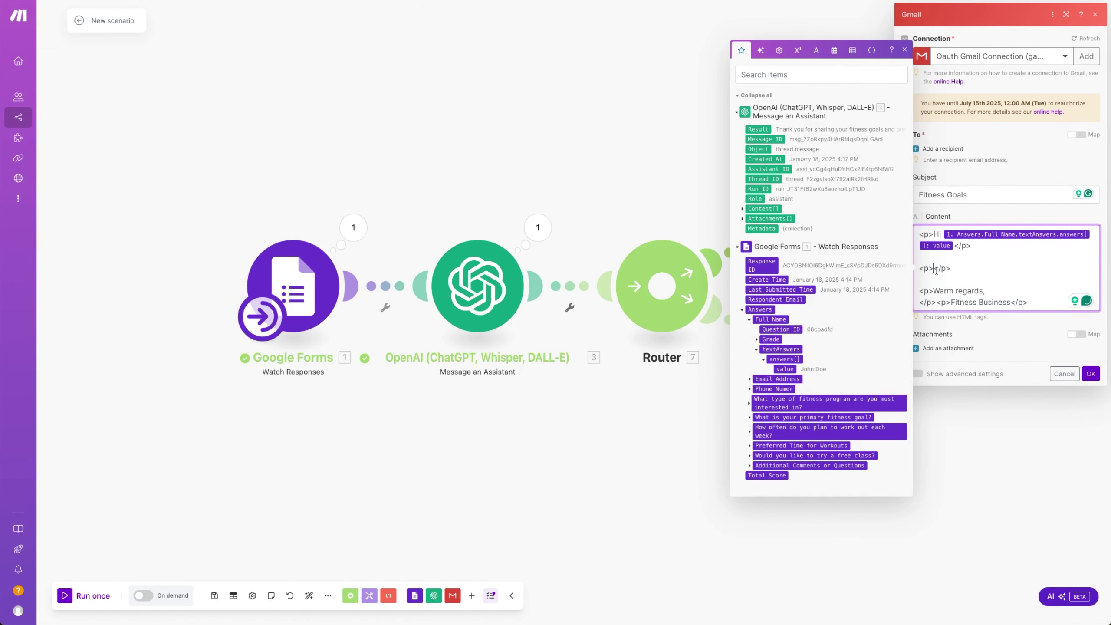
click(742, 210)
click(749, 219)
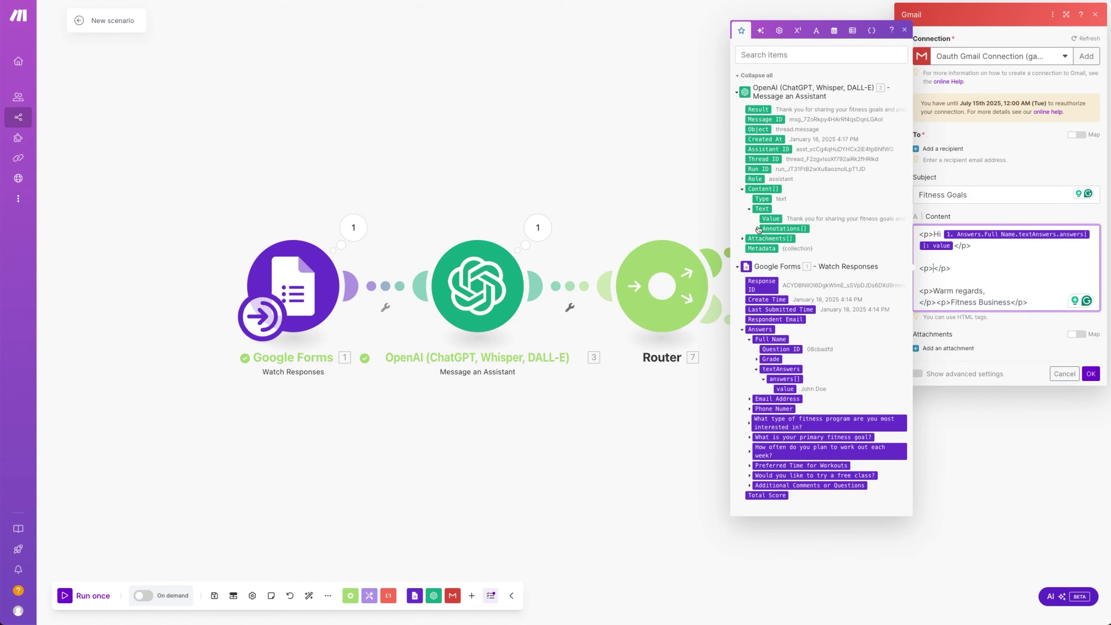
click(770, 218)
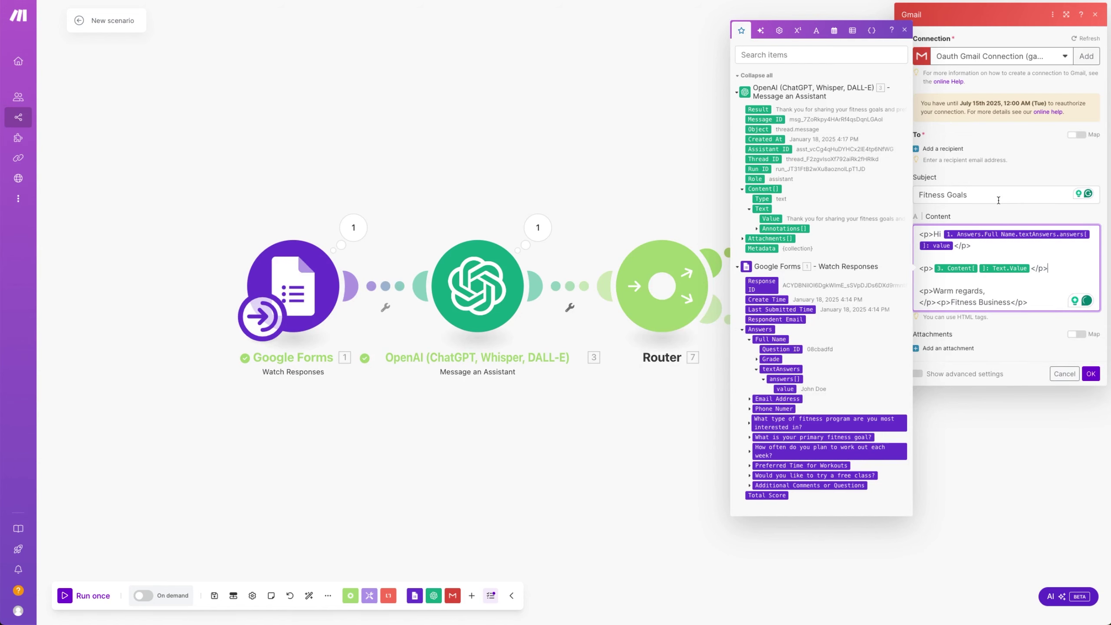
click(905, 31)
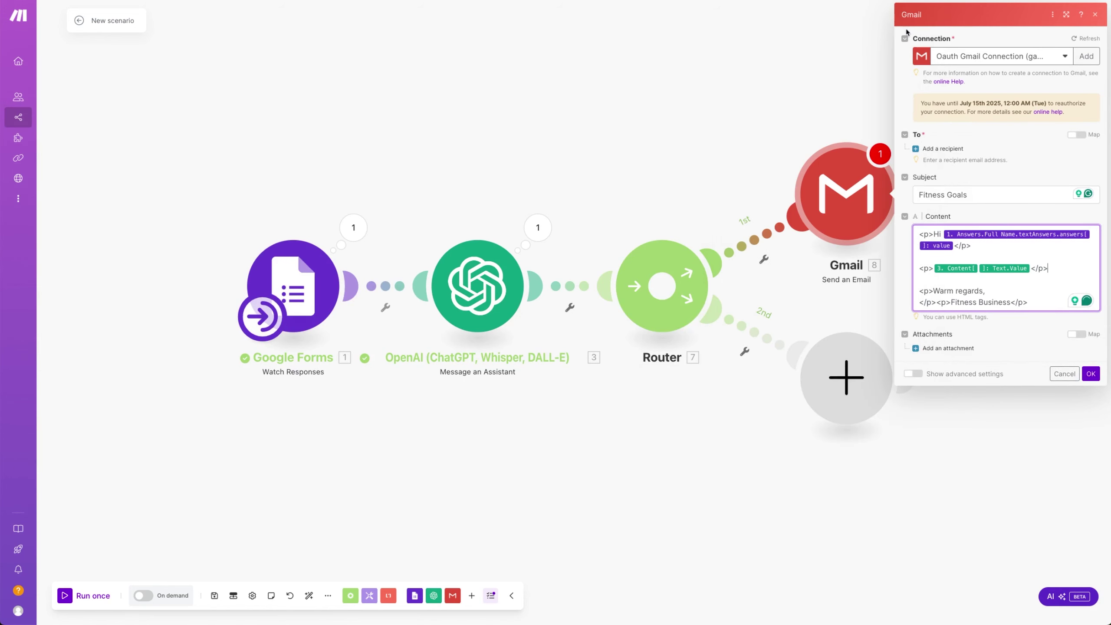
click(1029, 301)
drag(1029, 301, 1011, 301)
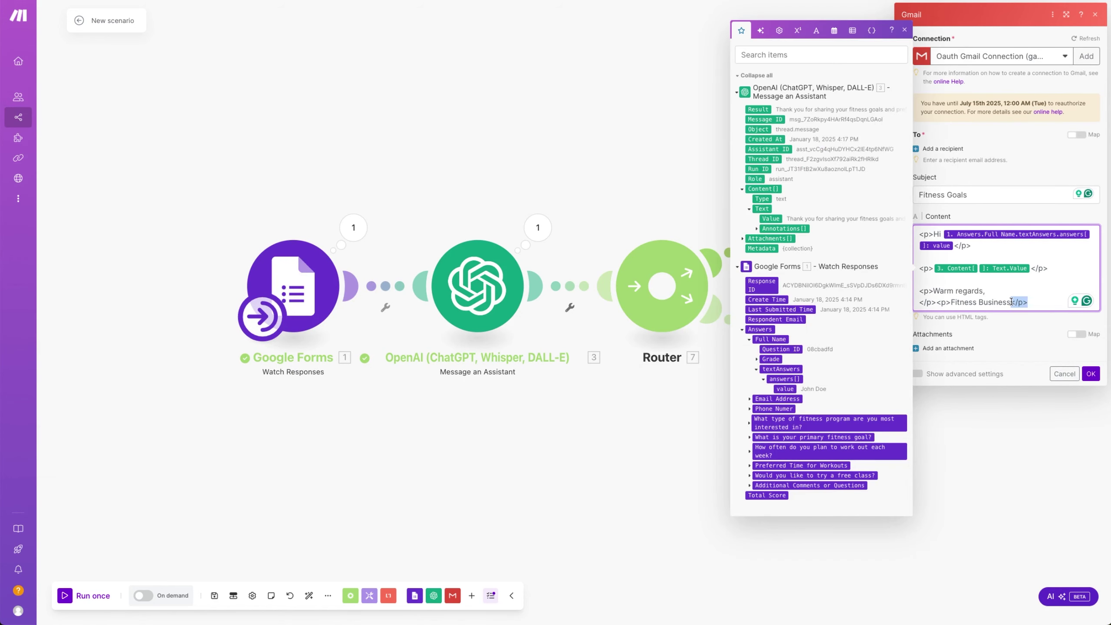
click(1039, 302)
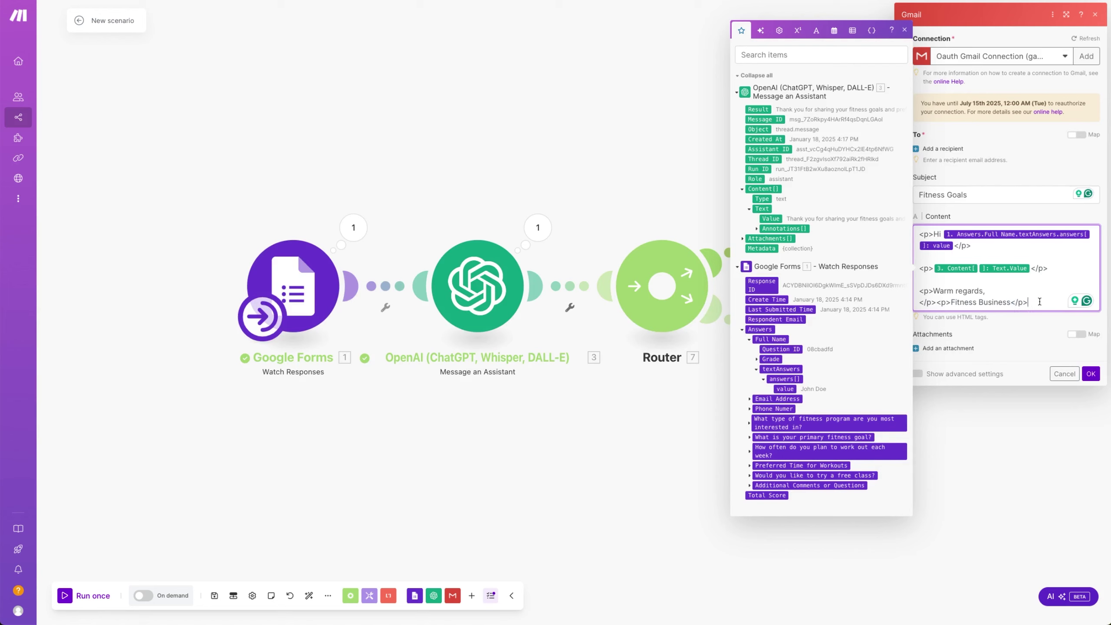
click(905, 31)
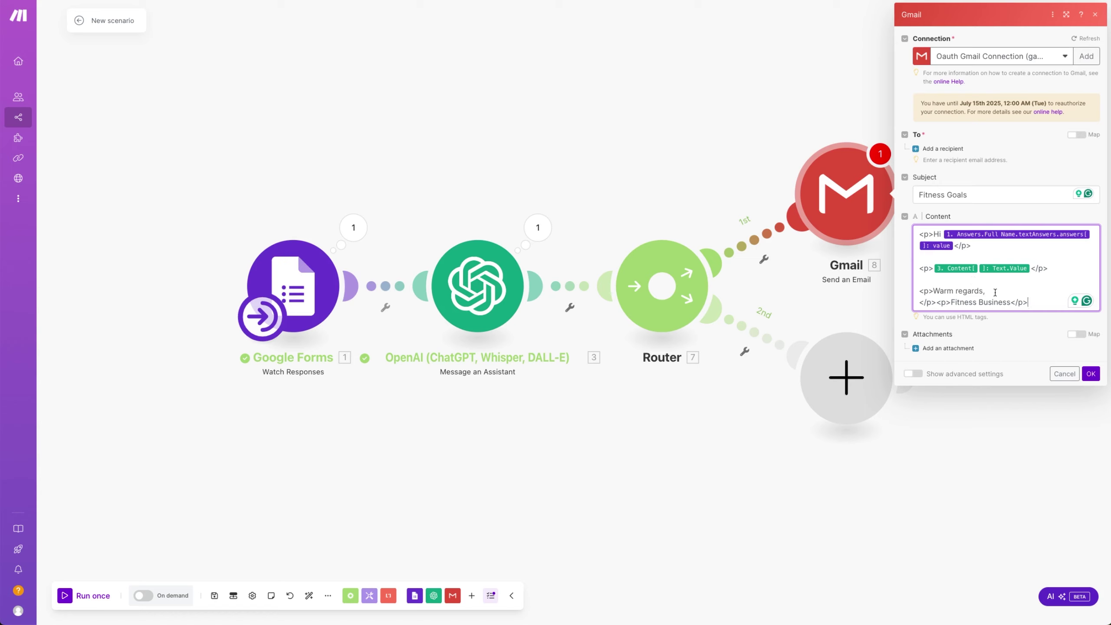
Step: Arrange the sign-off as two lines, <p>Warm regards,</p> and <p>Fitness Business</p>, and submit the Gmail settings
click(920, 304)
key(BackSpace)
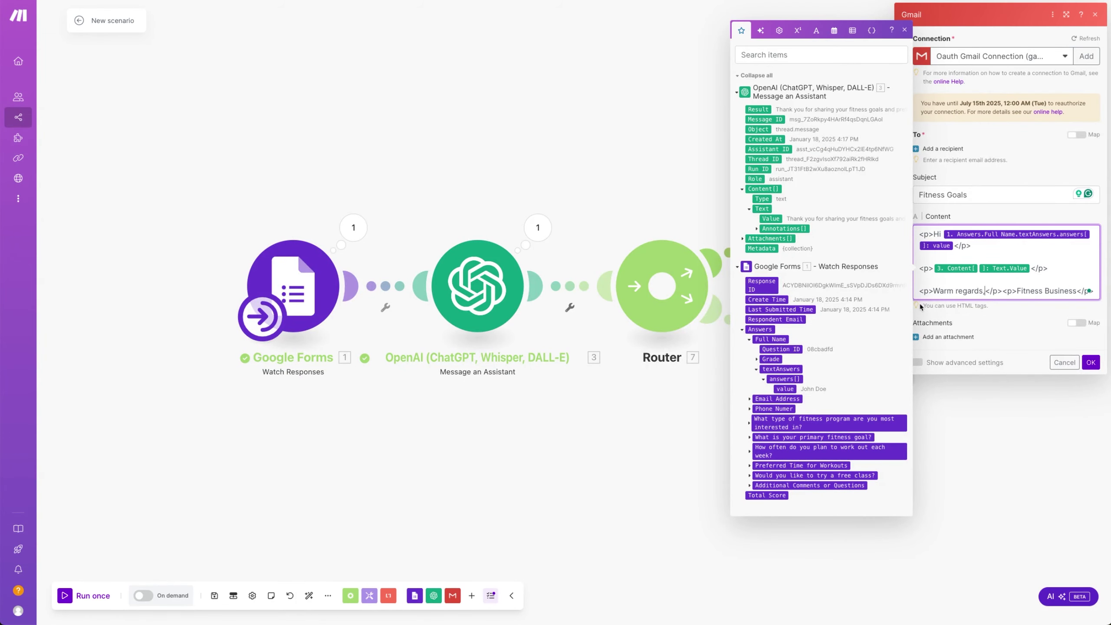
key(Return)
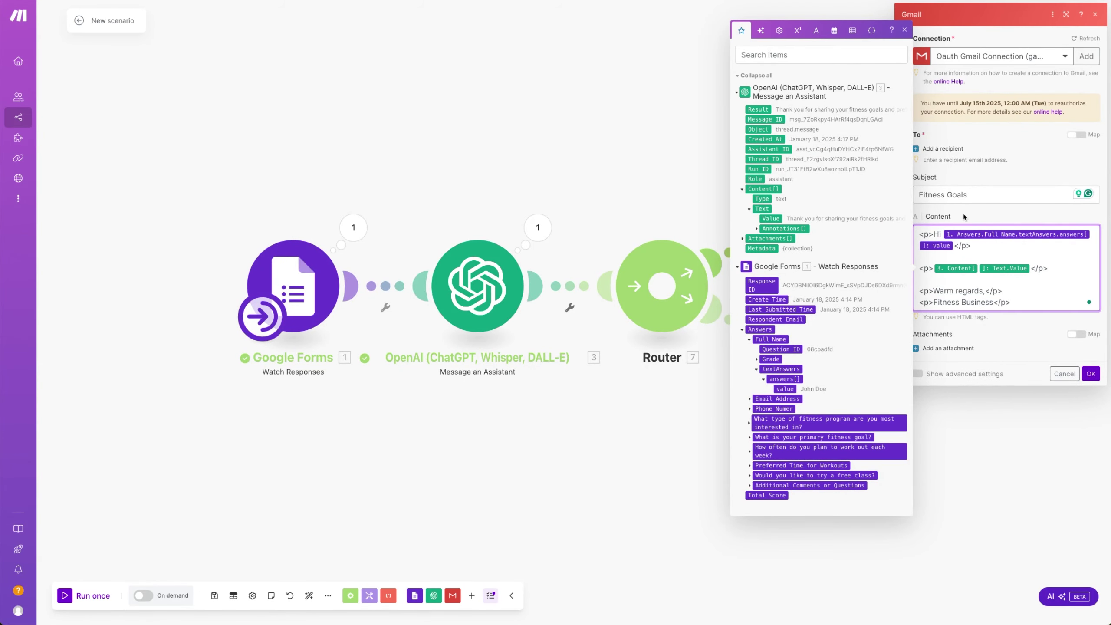
click(1090, 374)
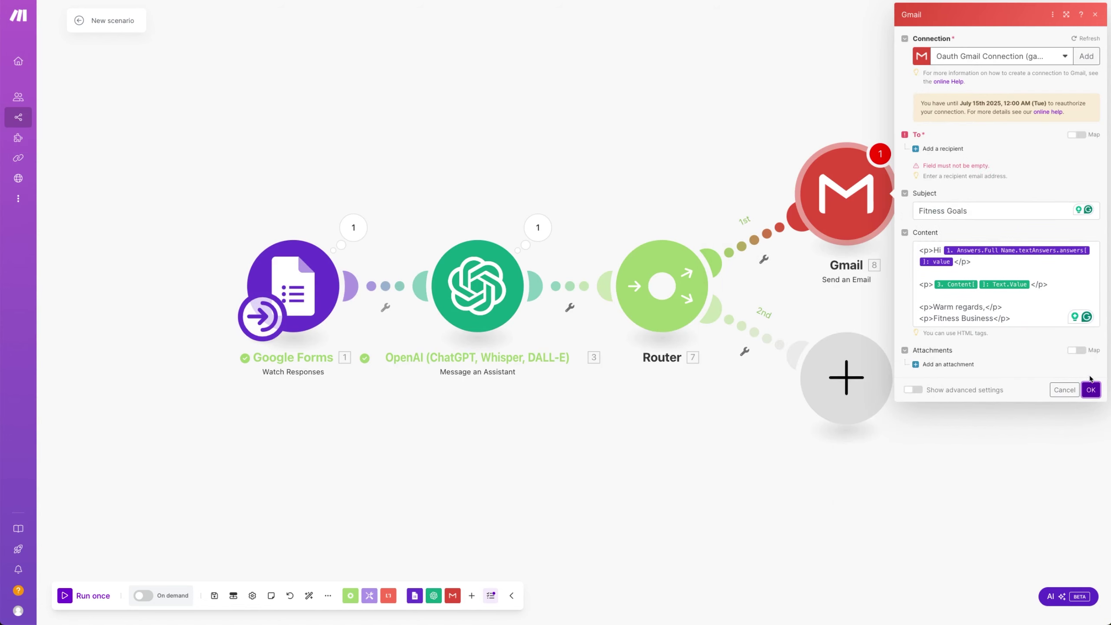
Step: Add a recipient mapped to the Email Address answer value from Google Forms and confirm the Gmail module
click(942, 149)
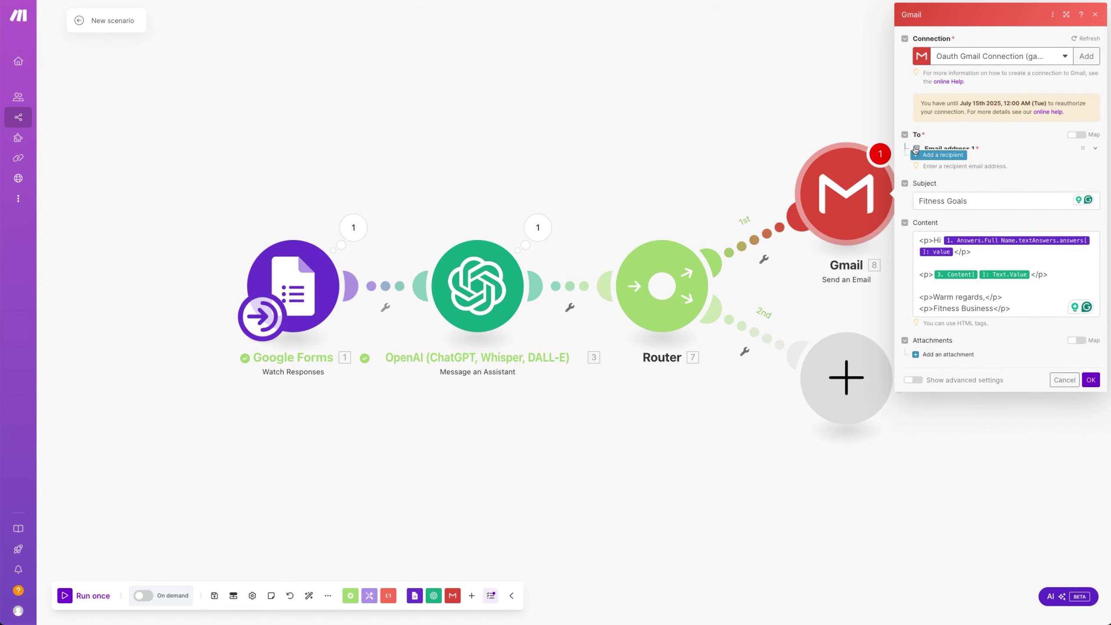
click(963, 162)
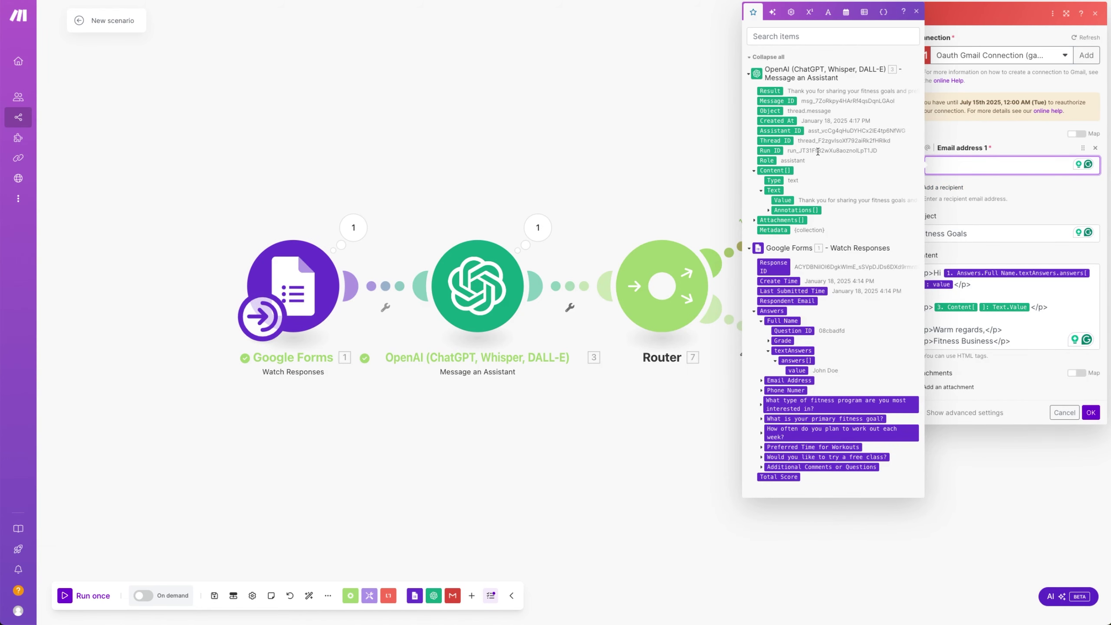
click(762, 380)
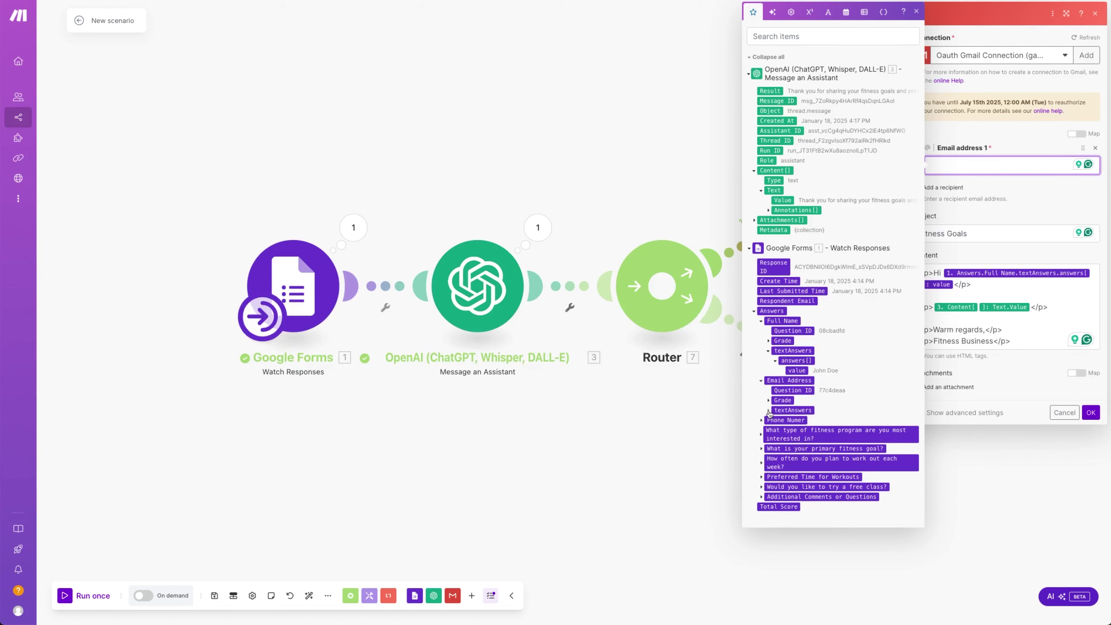
click(768, 410)
click(775, 420)
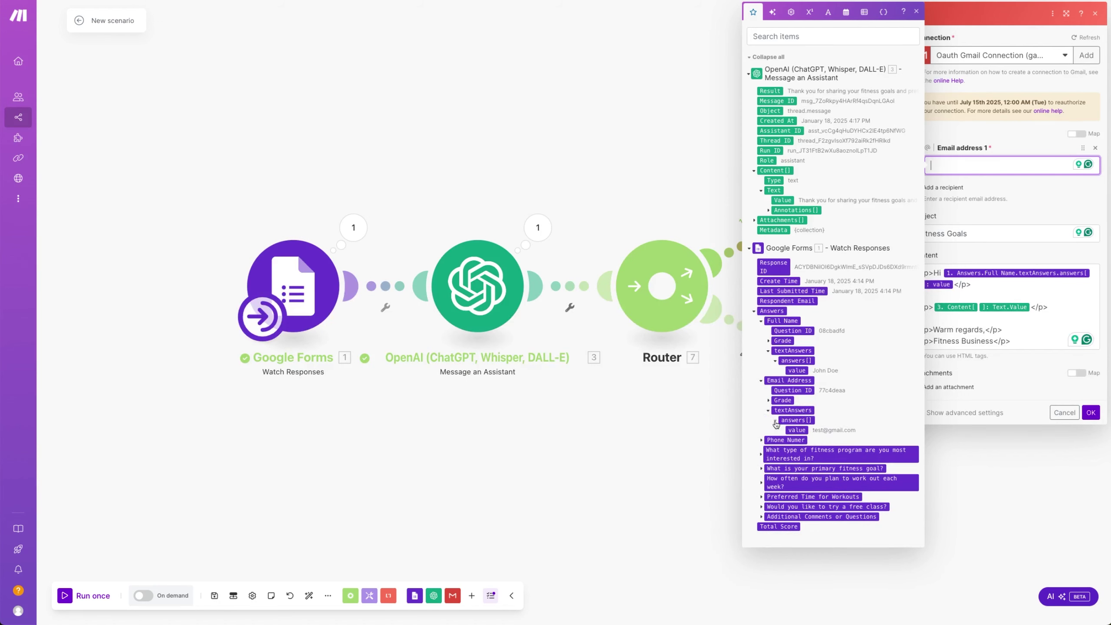
click(798, 431)
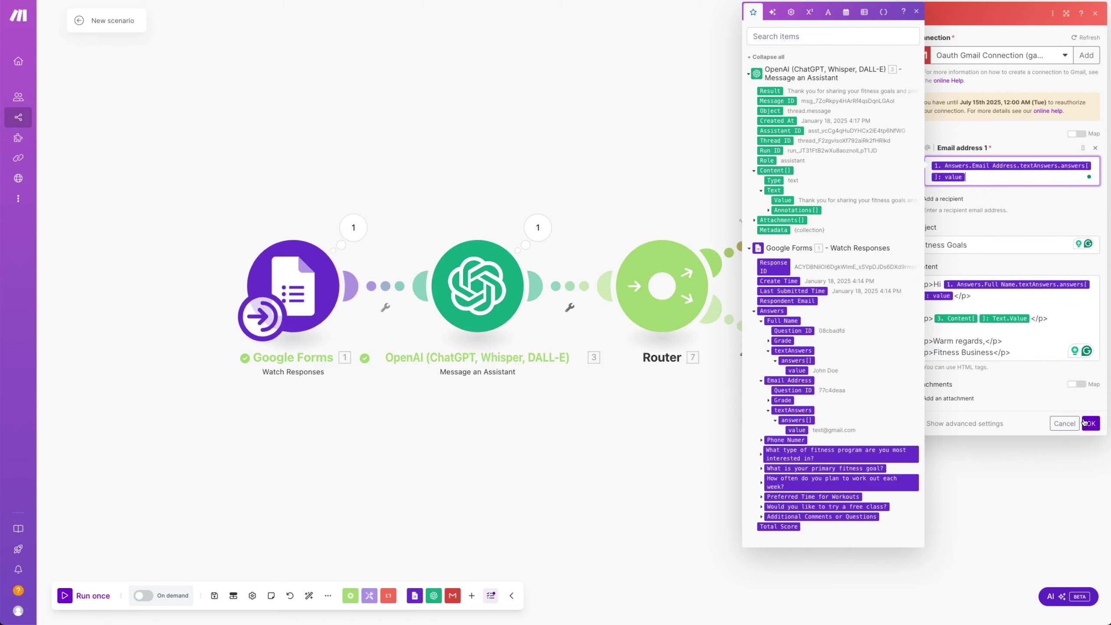
click(1086, 423)
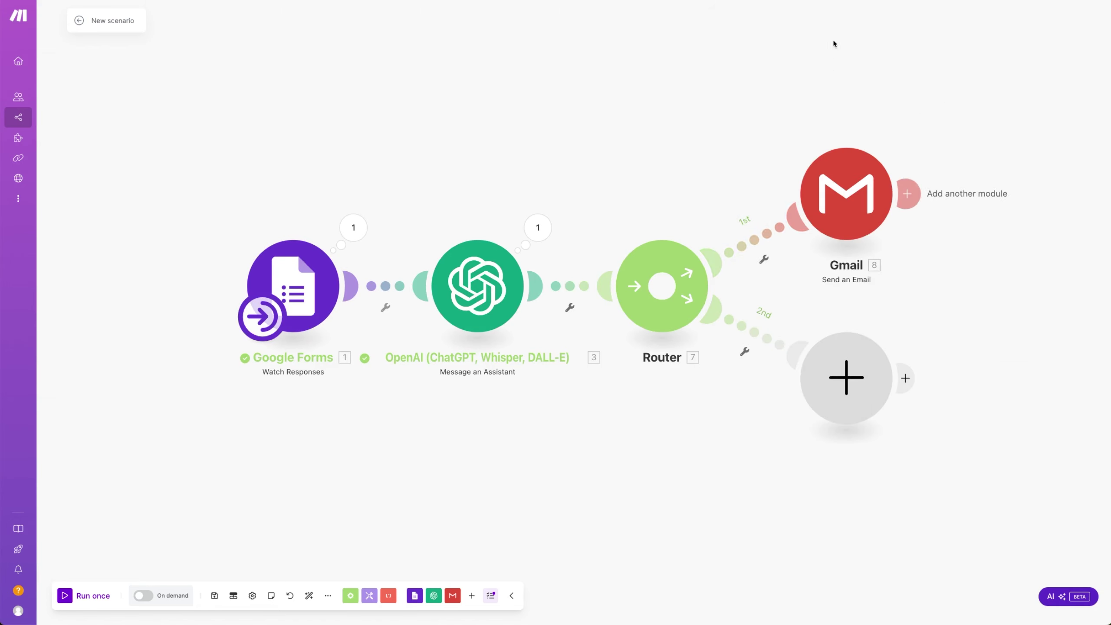
Step: Add a Google Sheets Add a Row module to the router's second branch
click(830, 382)
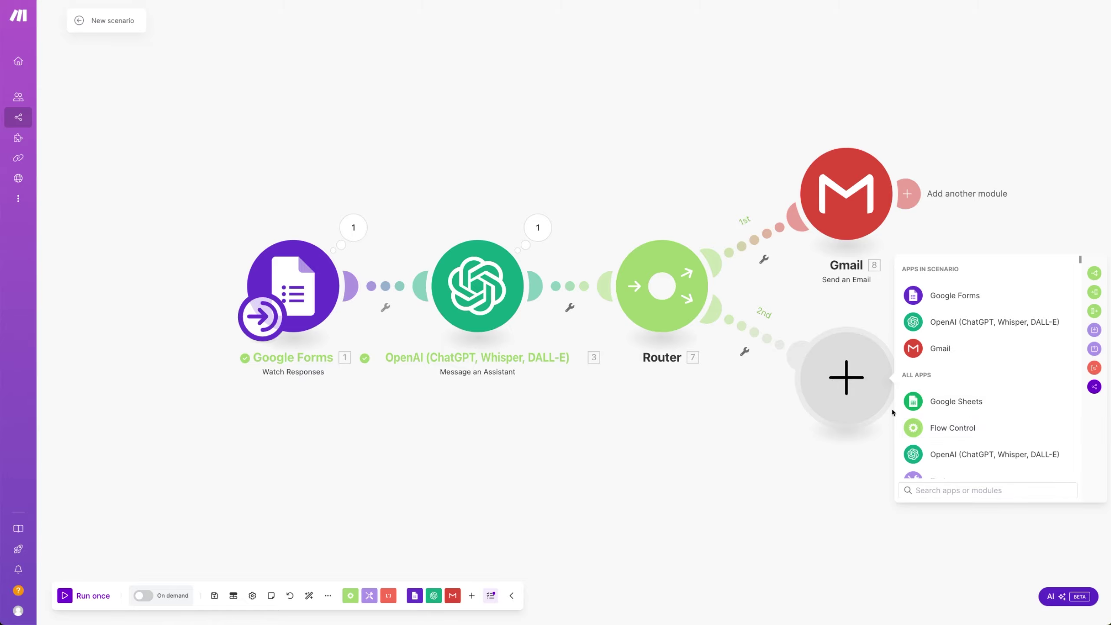
click(940, 405)
scroll(939, 426, down, 1)
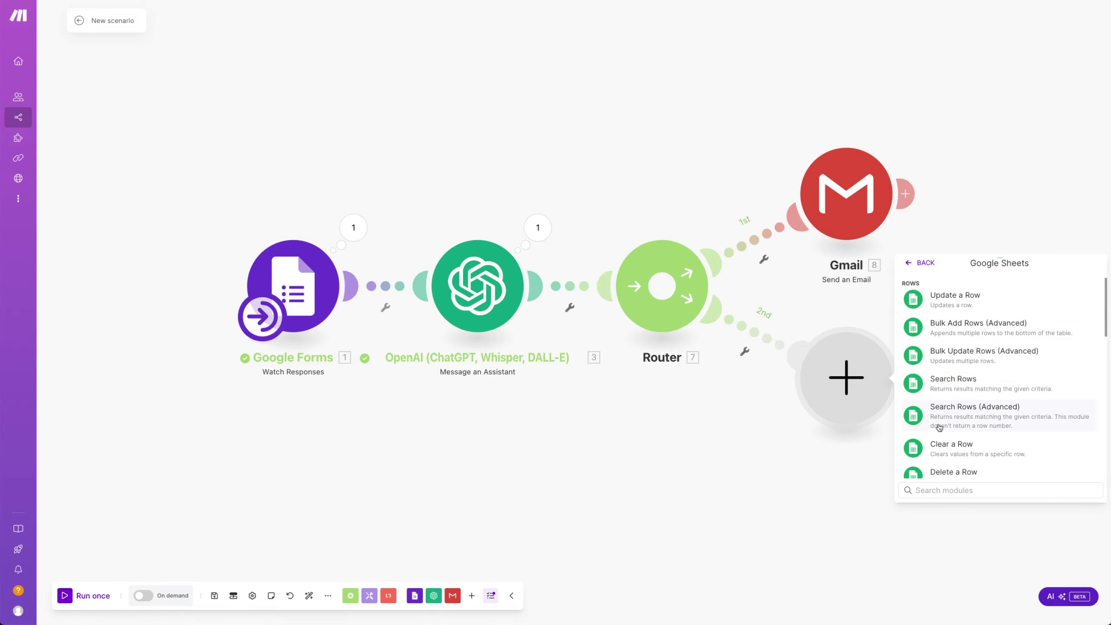
scroll(939, 426, up, 1)
click(955, 347)
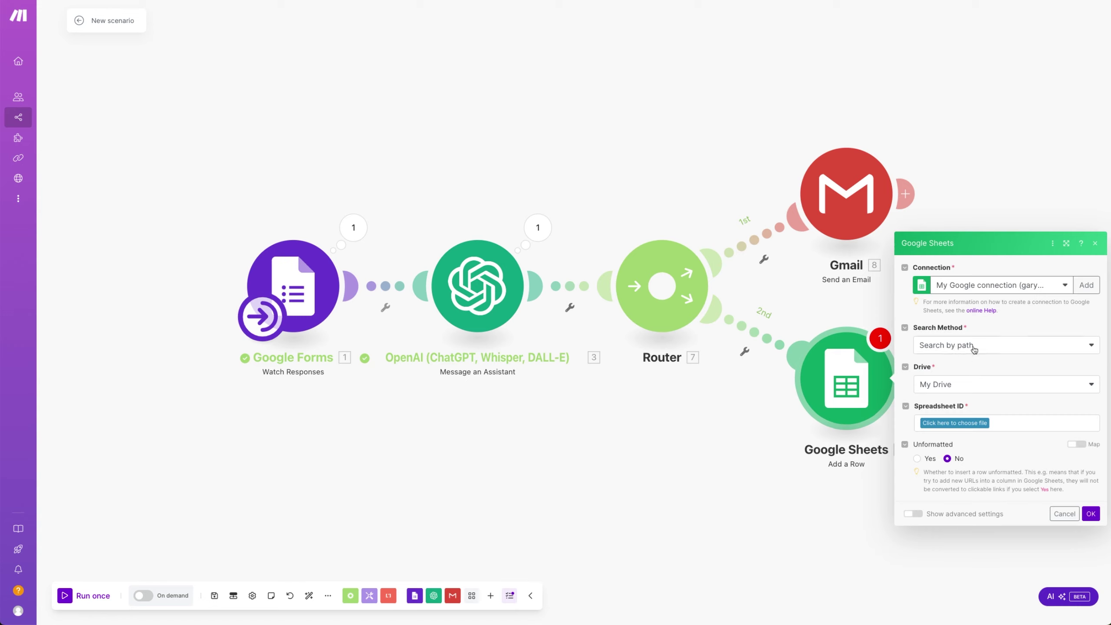
Step: Set the Google Sheets module to Search by path and choose Sheet1 of the Fitness Business Mock CRM spreadsheet
click(974, 347)
click(998, 325)
click(964, 423)
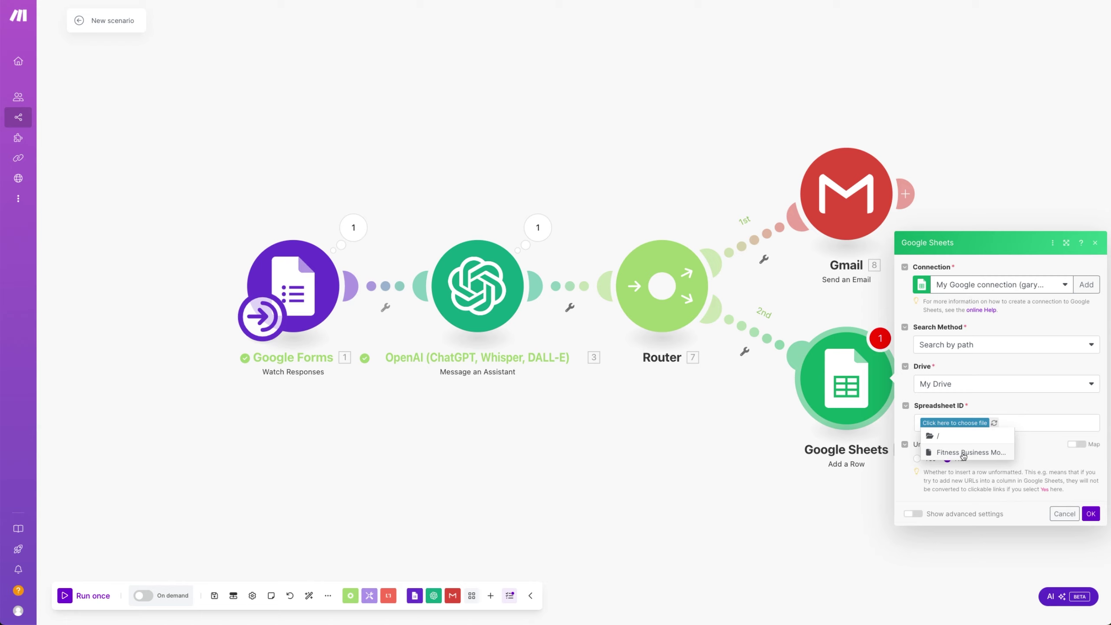
click(963, 452)
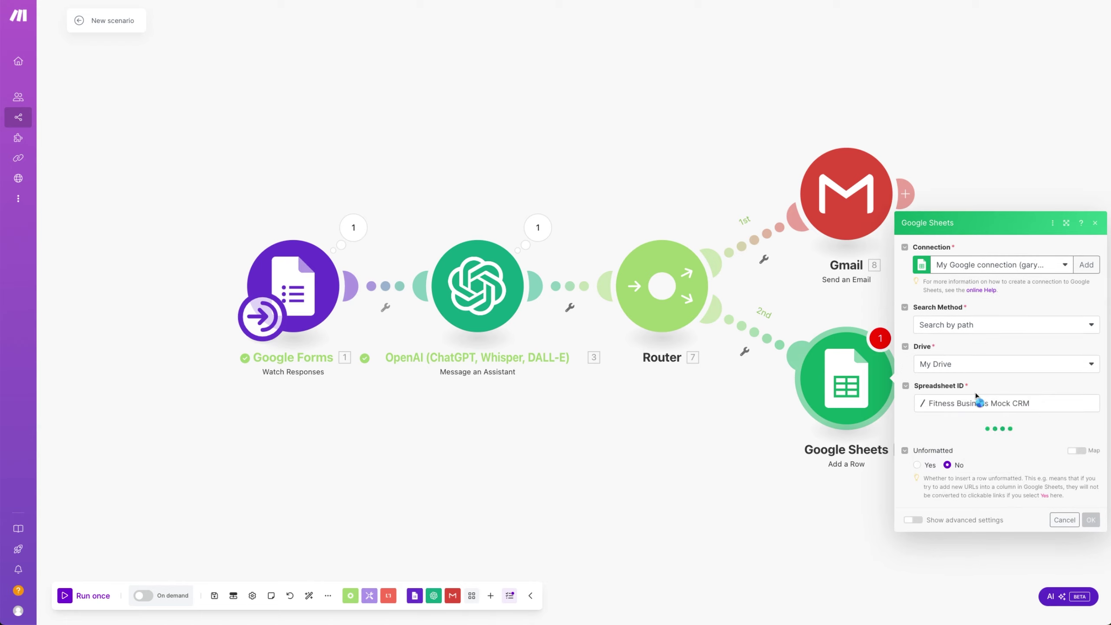
click(999, 448)
click(964, 459)
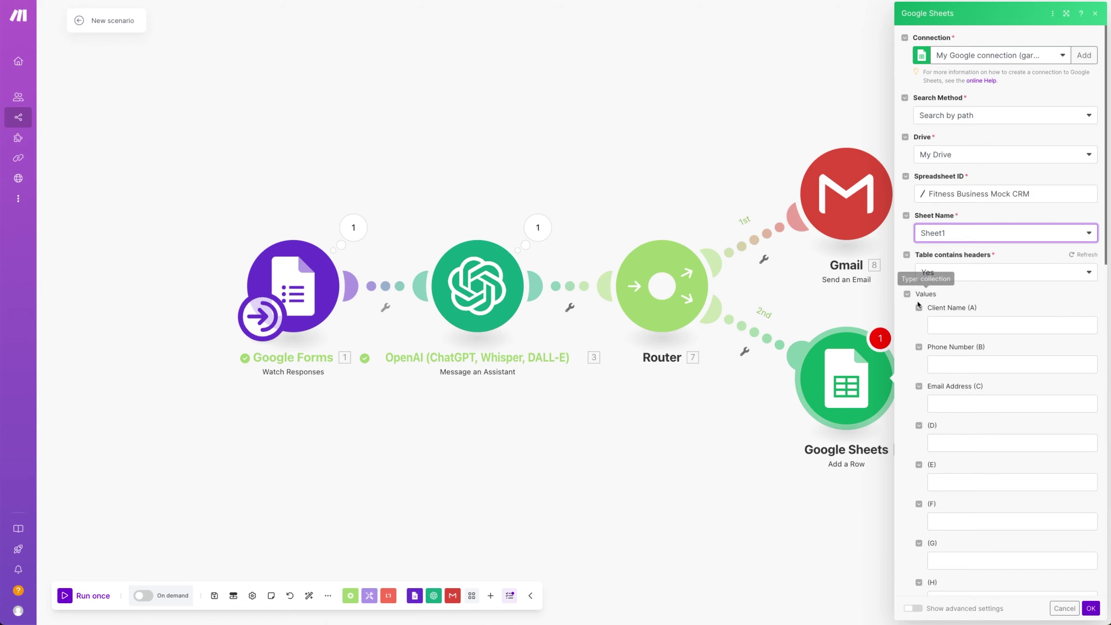
Step: Map the Client Name (A) column to the Full Name answer value from the Google Forms response
click(953, 323)
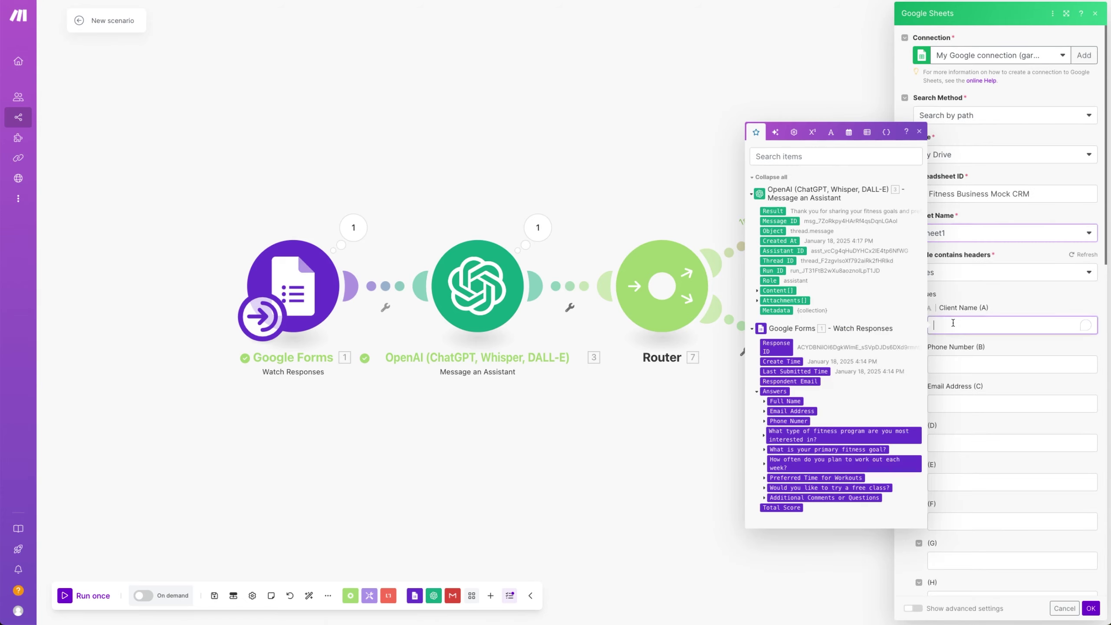
click(765, 402)
click(771, 417)
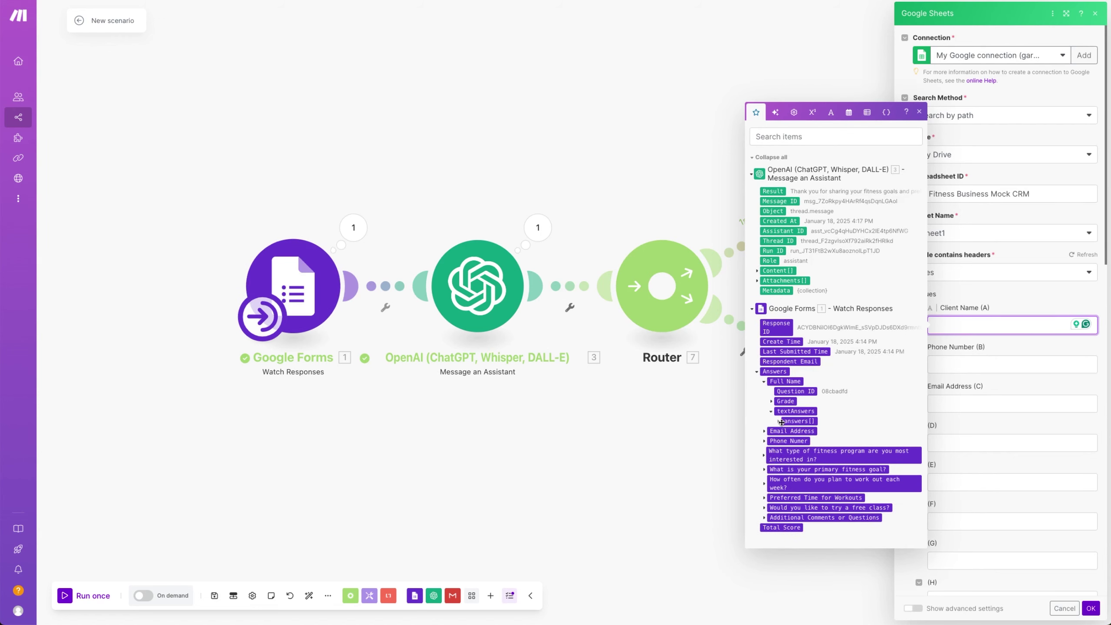
click(777, 425)
click(790, 427)
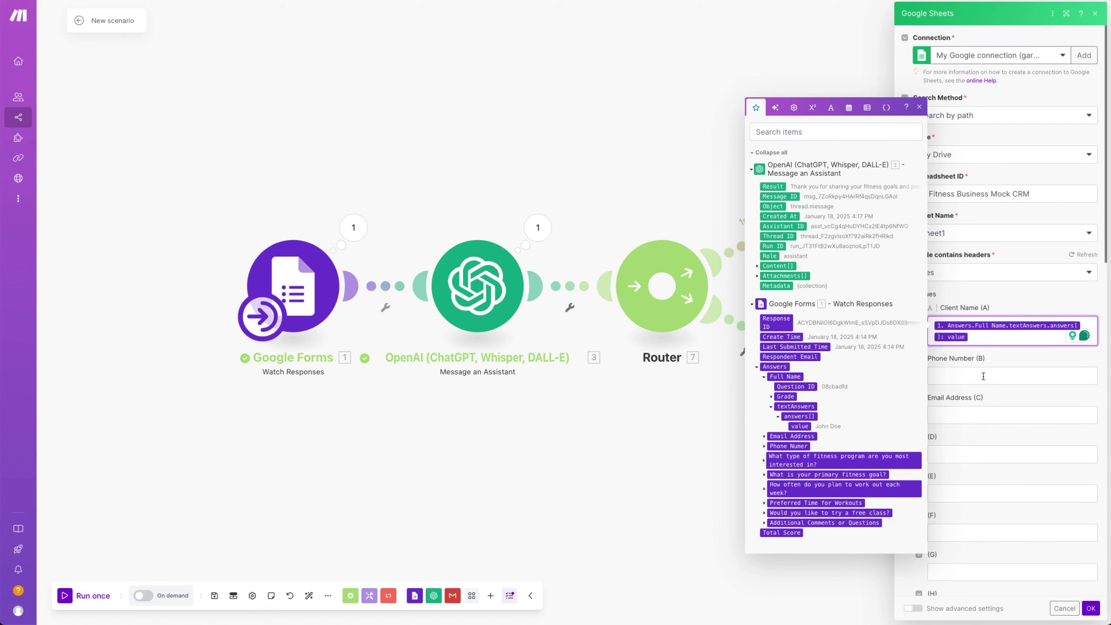
Step: Map the Phone Number (B) column to the phone number answer value from the Google Forms response
key(Tab)
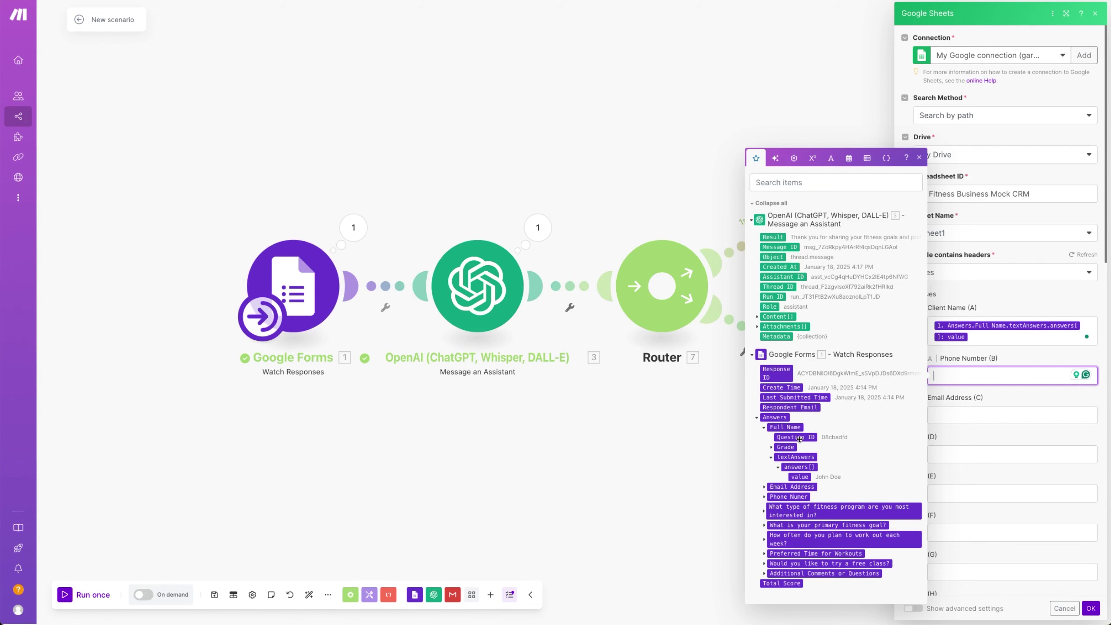
click(764, 496)
click(772, 514)
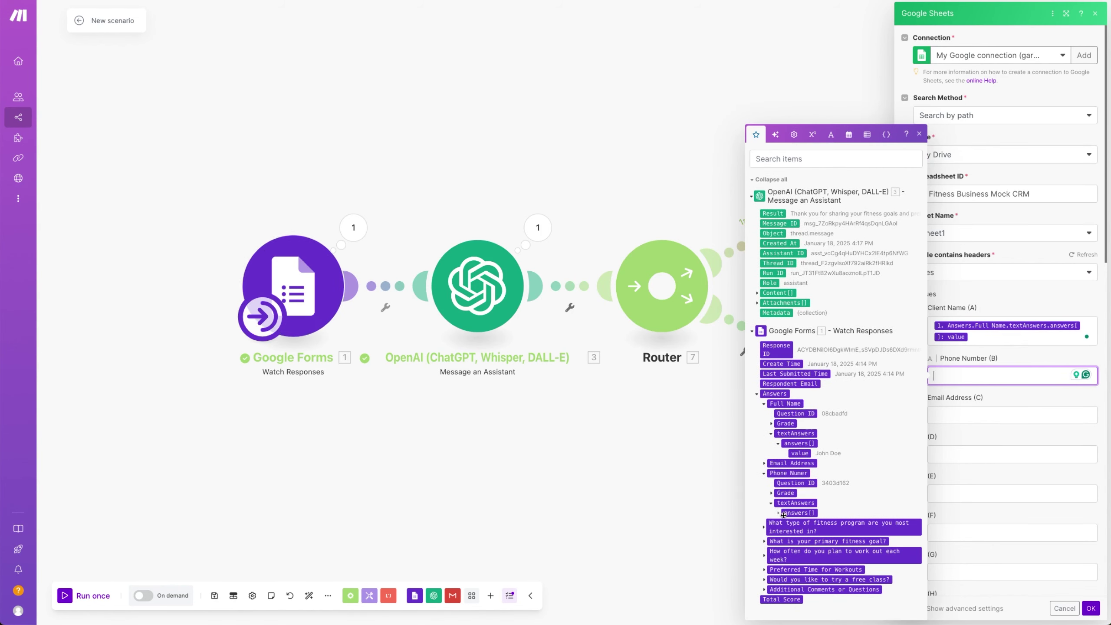
click(777, 512)
click(799, 512)
Step: Map the Email Address (C) column to the Email Address answer value from Google Forms and confirm the Google Sheets module
click(963, 426)
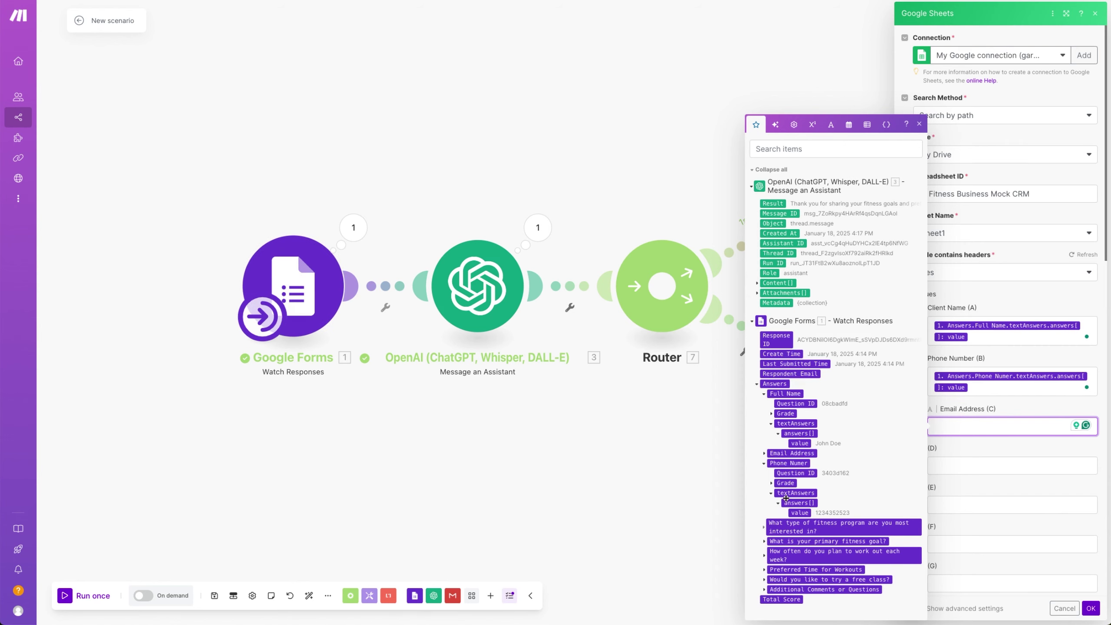
click(764, 453)
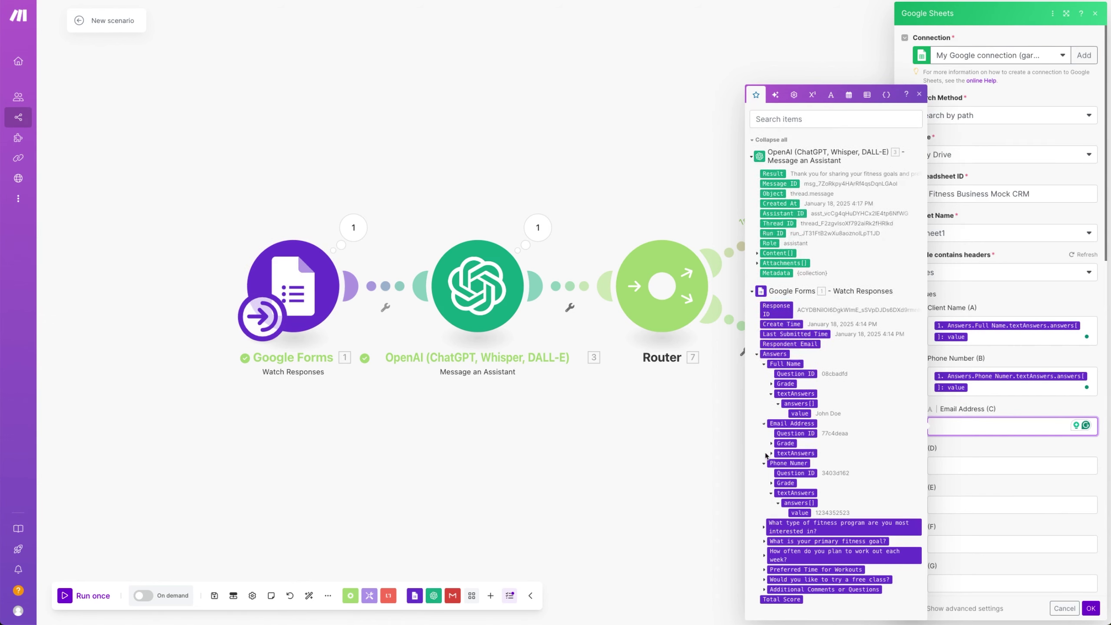
click(770, 456)
click(799, 459)
click(1072, 513)
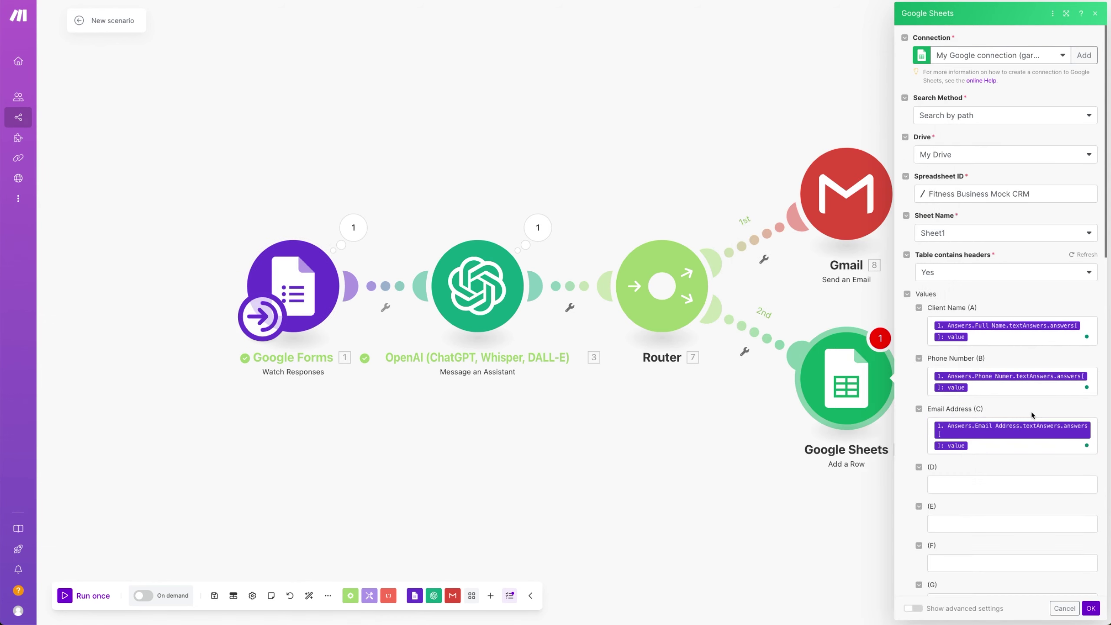
click(1090, 608)
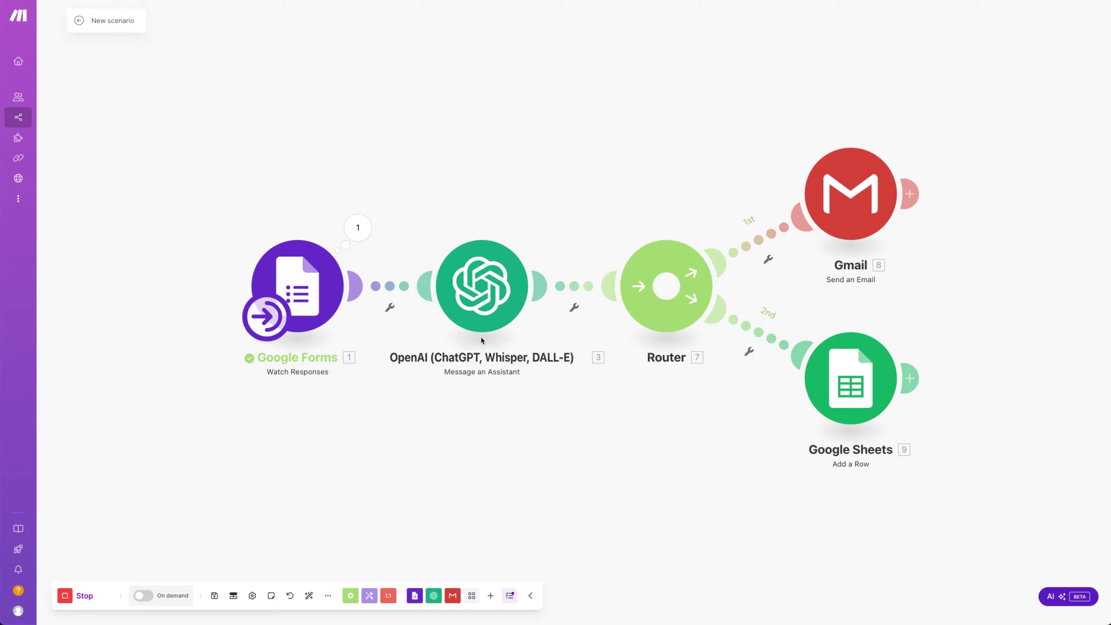
Step: In the trigger's schedule settings, set the scenario to run every day at 5:00 PM
click(267, 330)
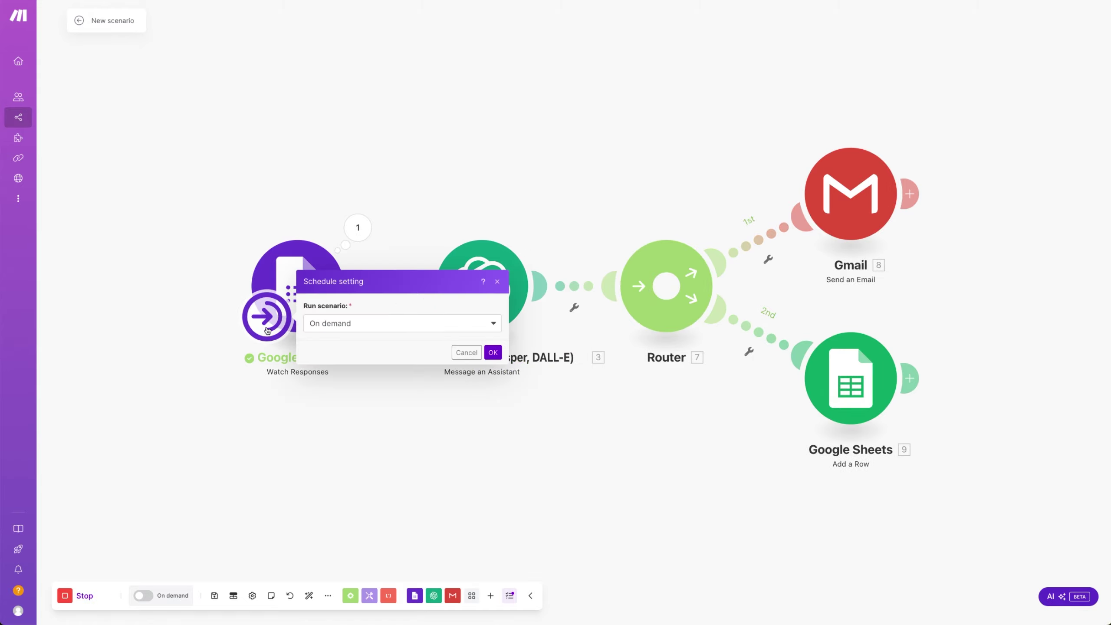
click(354, 330)
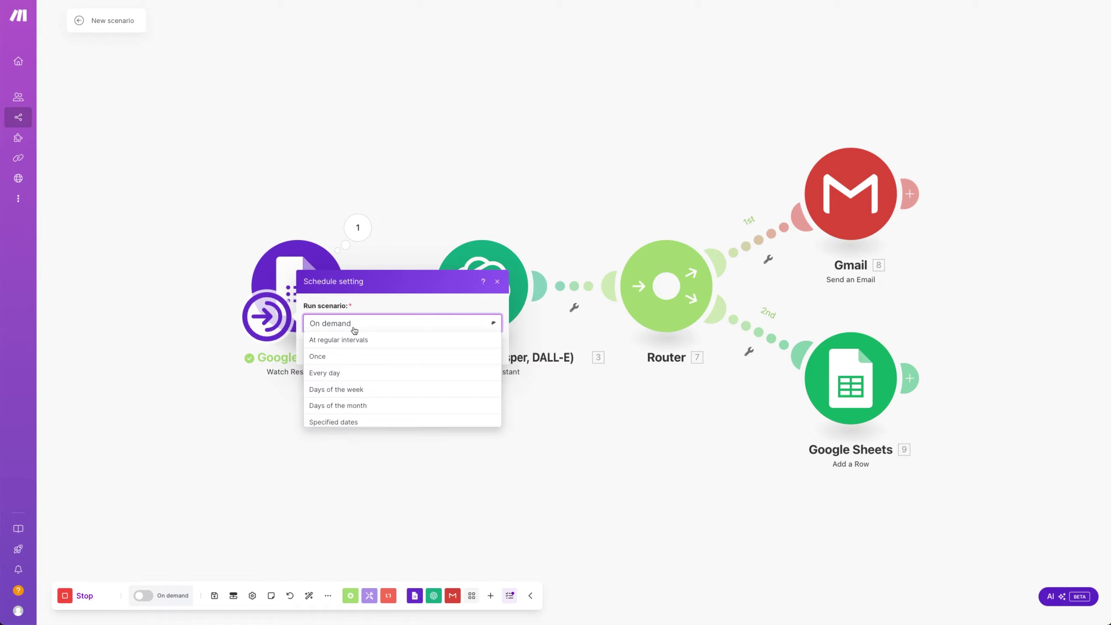
click(354, 373)
click(376, 330)
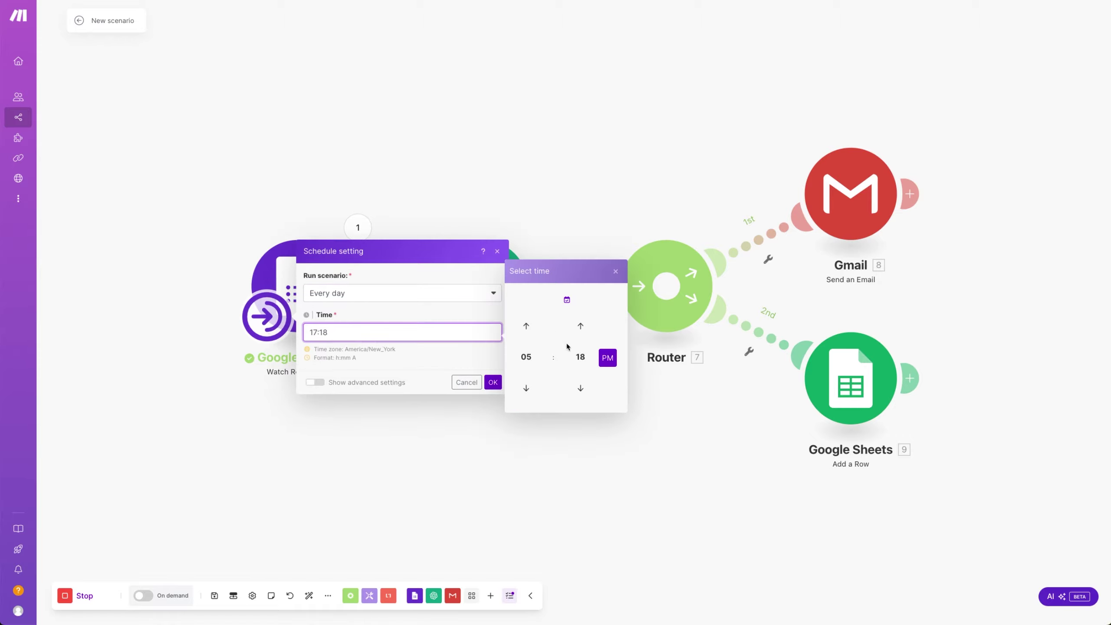
click(579, 357)
click(524, 339)
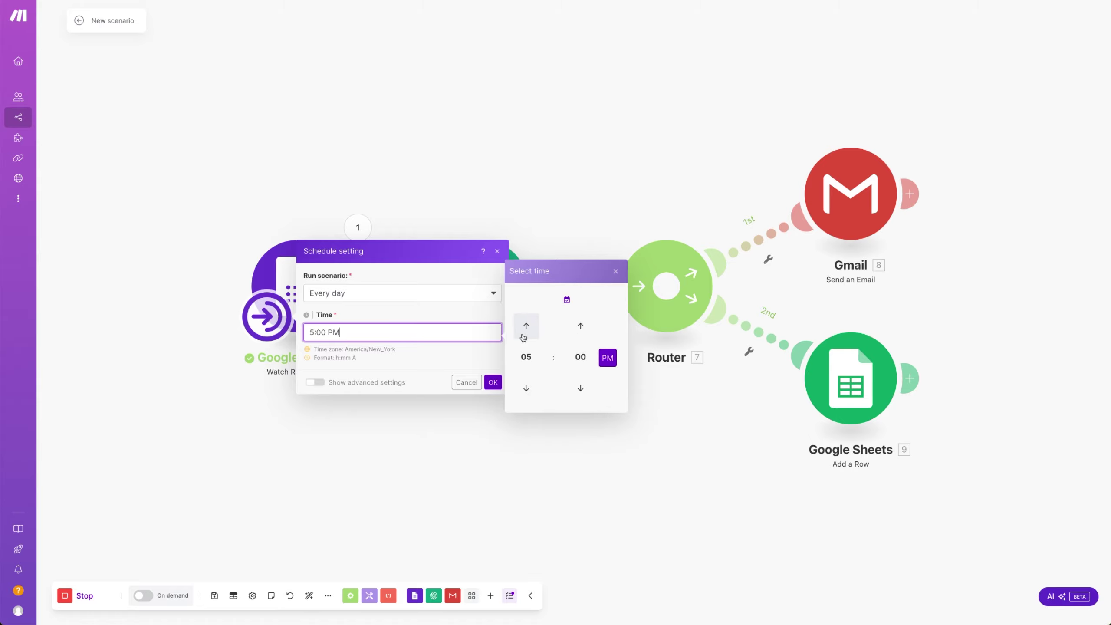
click(427, 362)
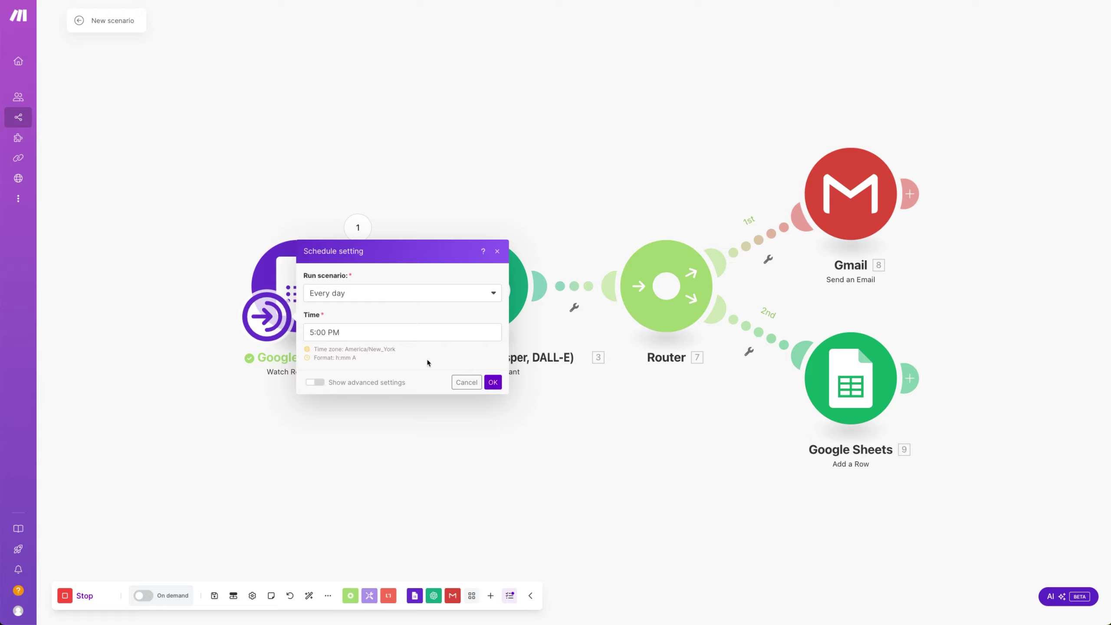
Step: Switch the scenario schedule to run at regular intervals of 5 minutes
click(411, 295)
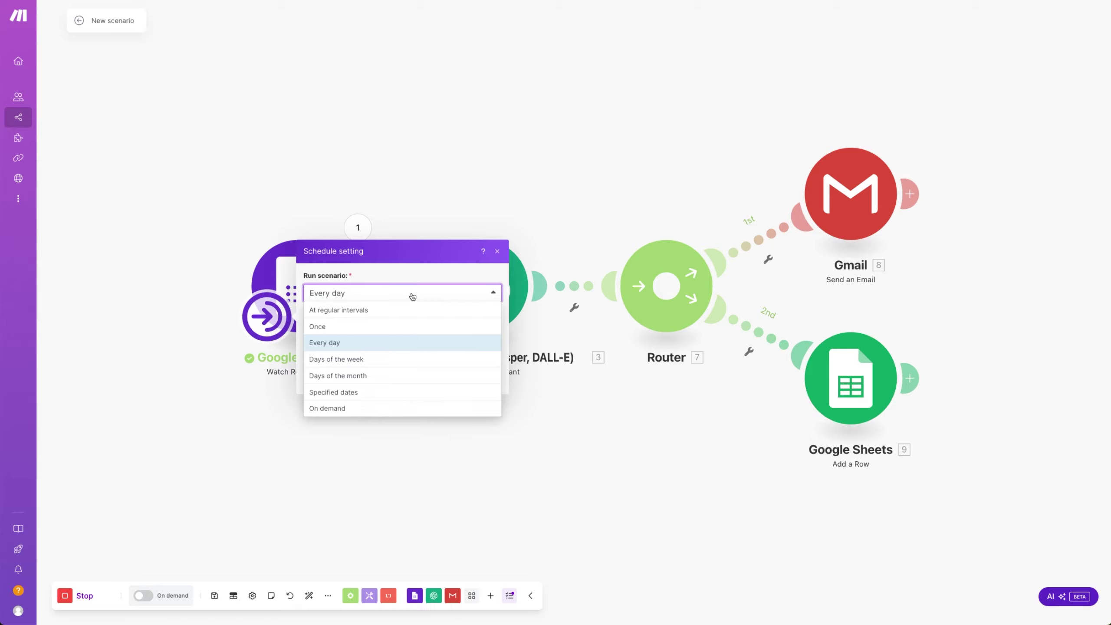
click(366, 311)
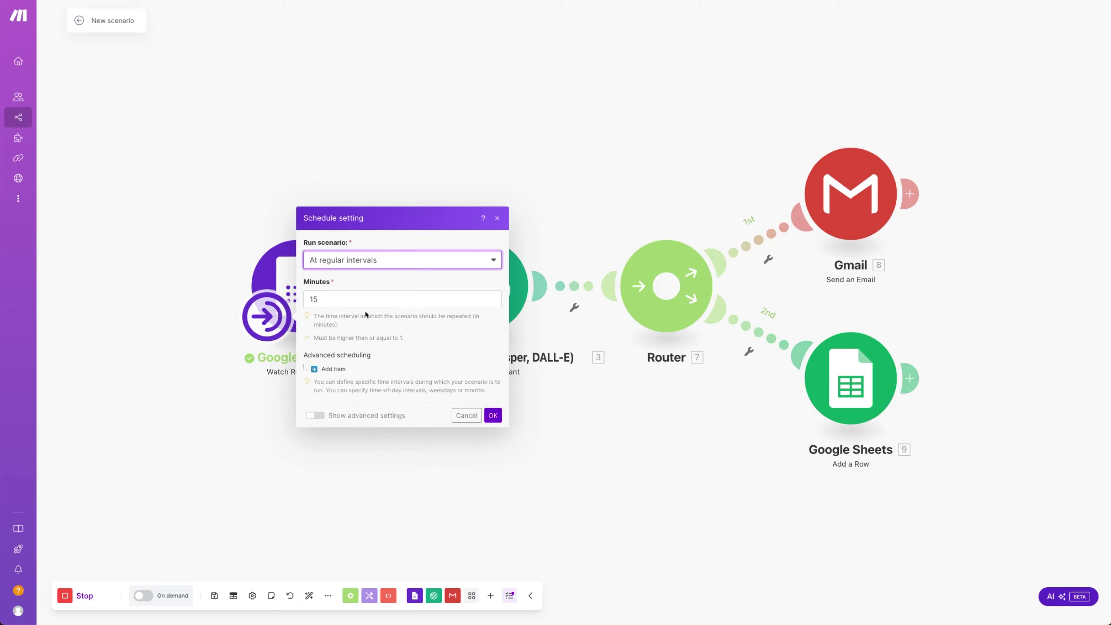
click(364, 299)
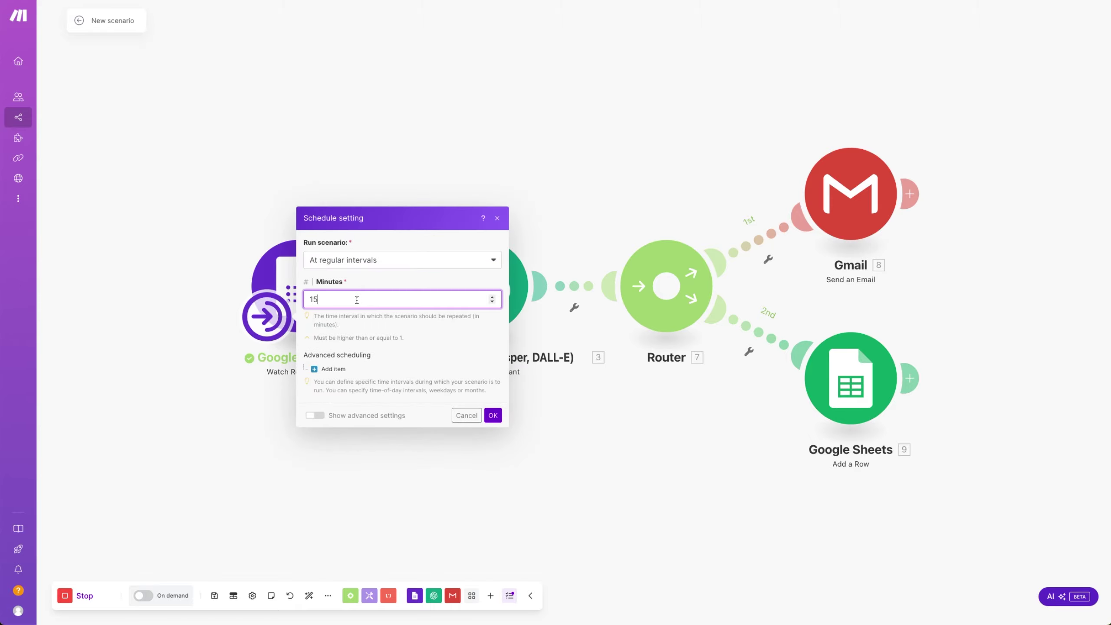
key(BackSpace)
text(5)
click(443, 342)
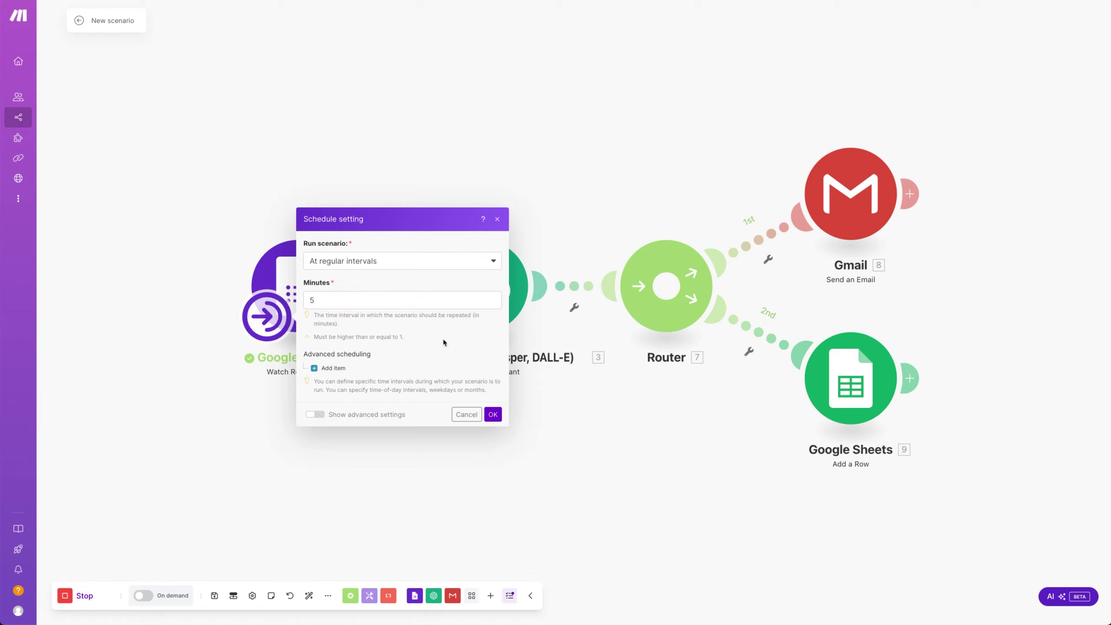
Step: Set the schedule's repeat interval to 1 minute
click(325, 301)
key(BackSpace)
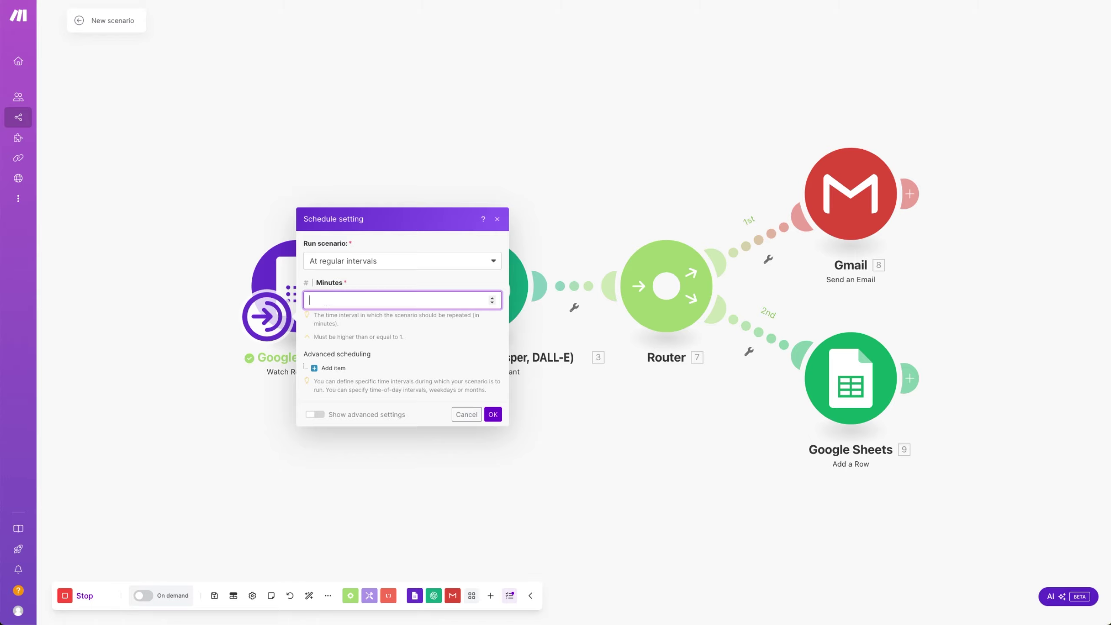
text(1)
click(401, 337)
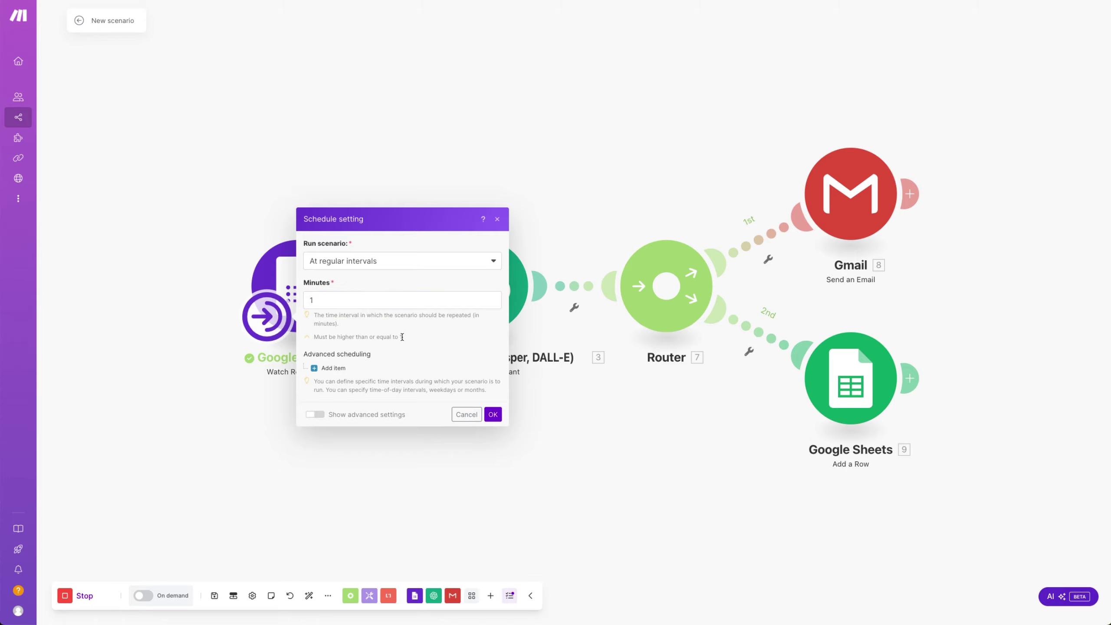
Step: Set the schedule's repeat interval to 5 minutes, confirm it and activate the scenario
click(367, 301)
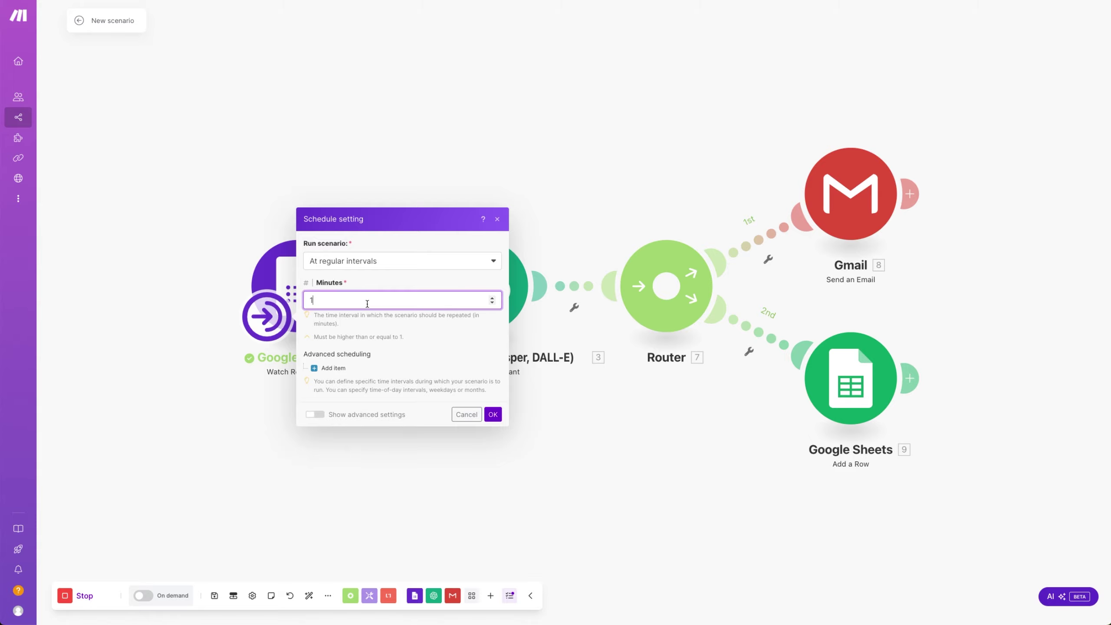
key(BackSpace)
text(5)
click(492, 414)
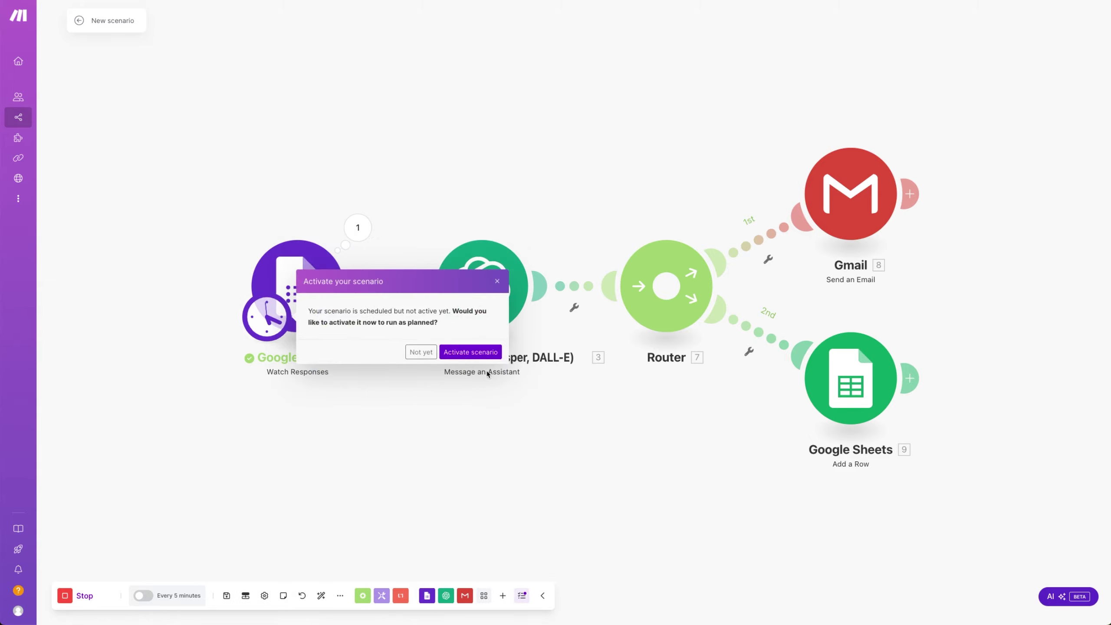
click(475, 355)
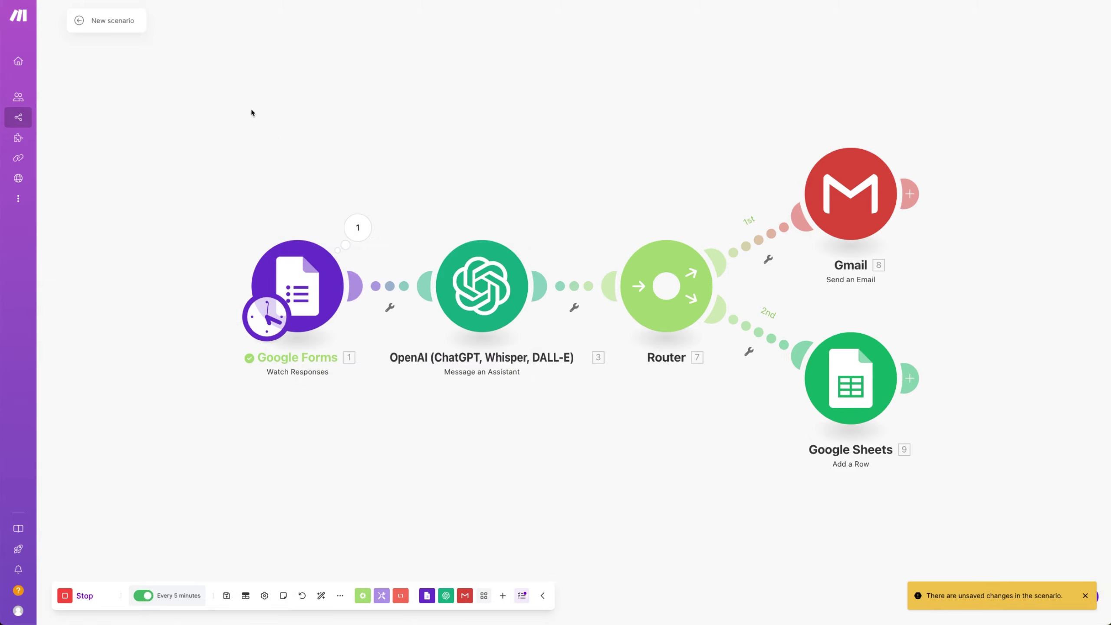
Step: Exit the scenario editor
click(78, 22)
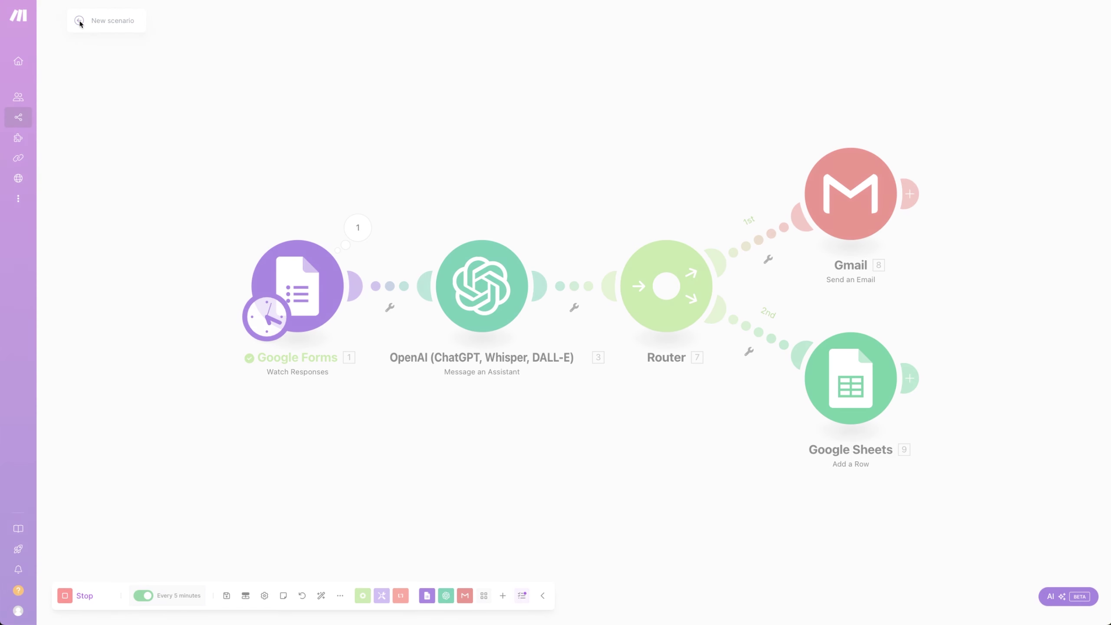
click(640, 87)
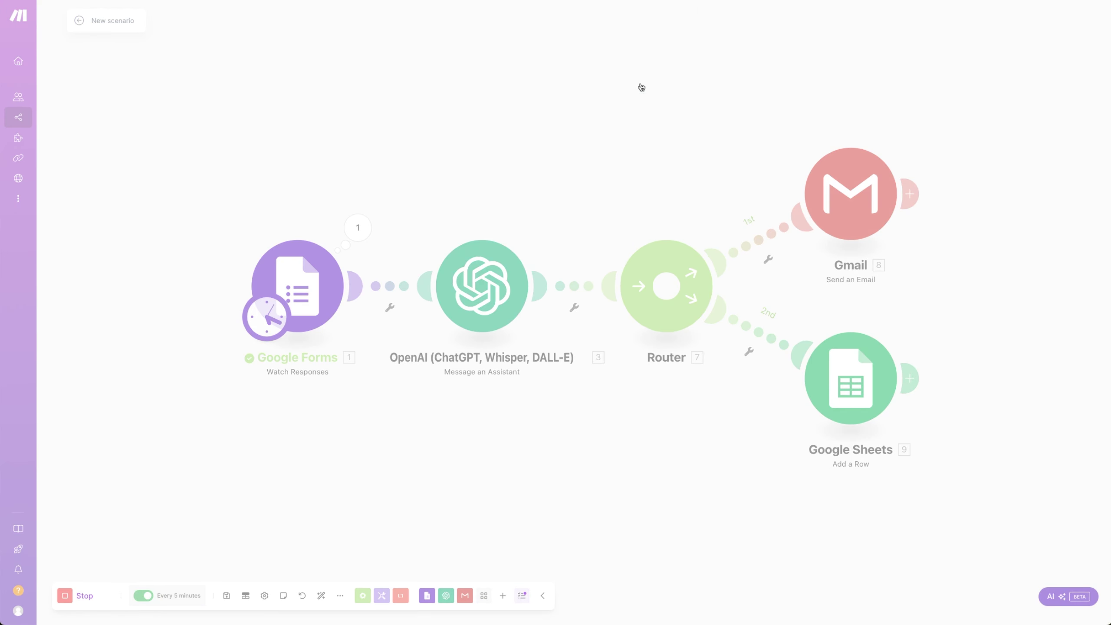